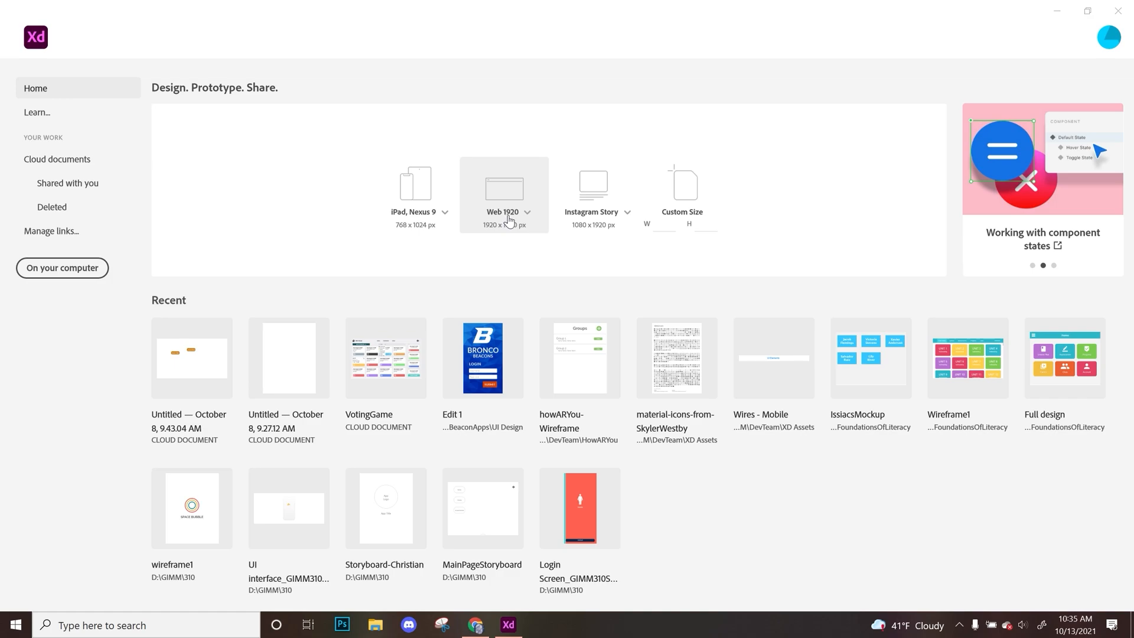
Create a new document from the Web 1920 preset and clear the artboard selection.
left_click(523, 200)
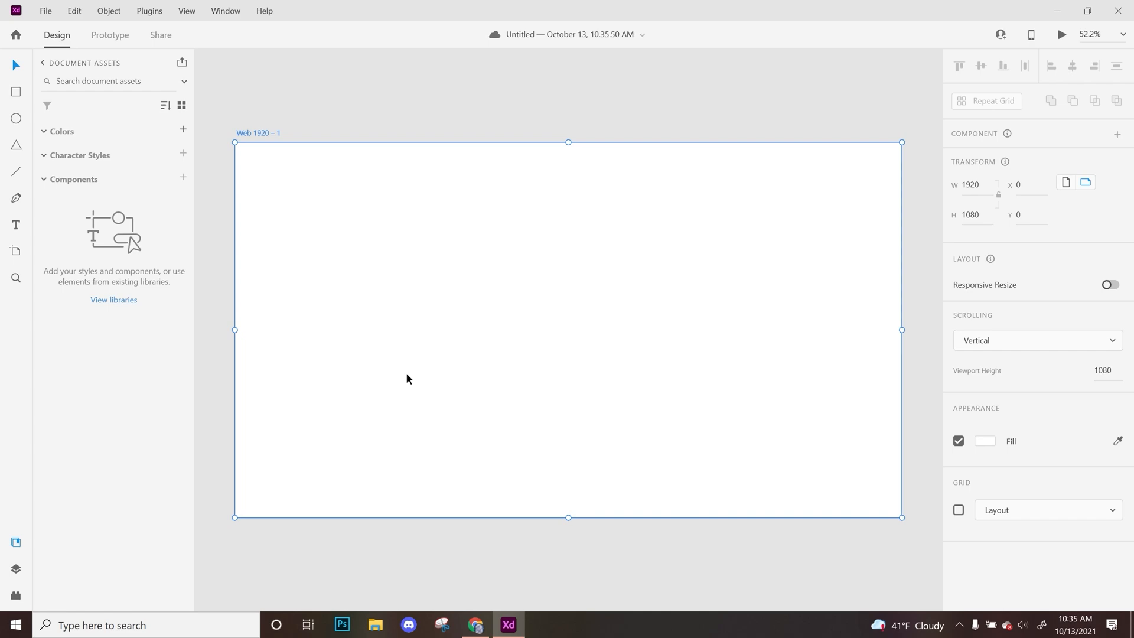
left_click(388, 109)
left_click(601, 251)
key("ctrl+minus")
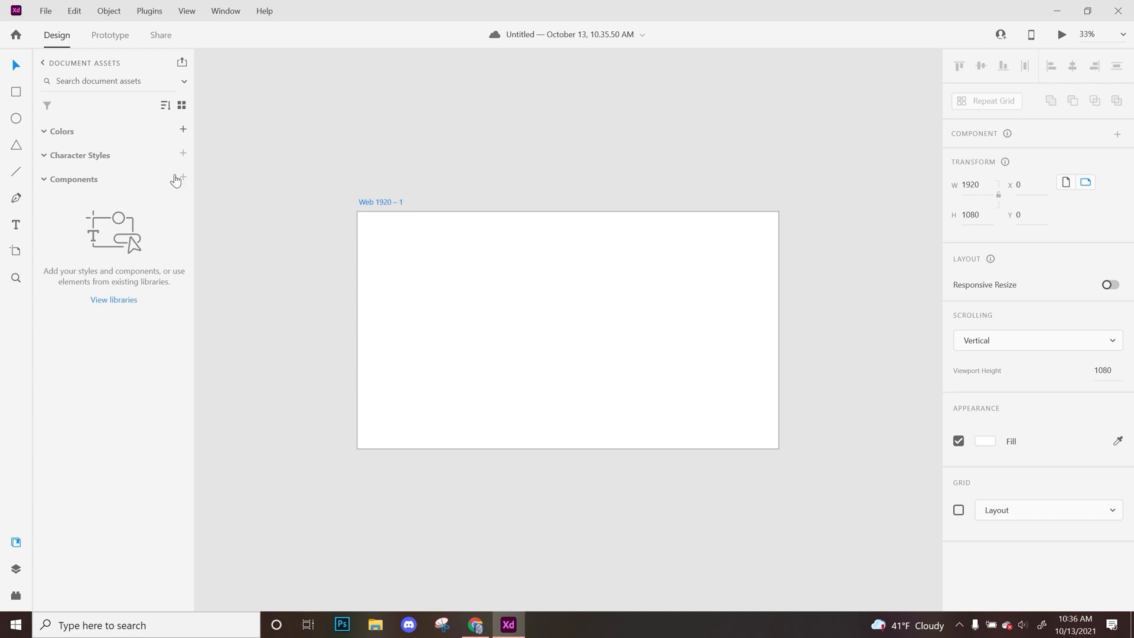
Add a second Web 1920 artboard beside the first one.
left_click(14, 254)
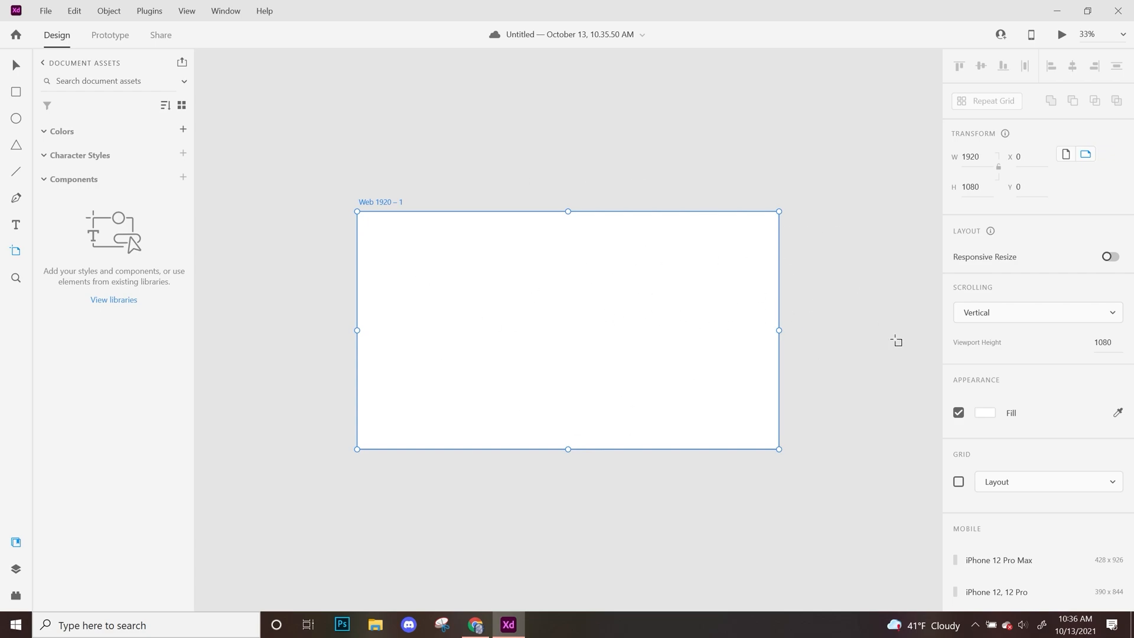
left_click(851, 234)
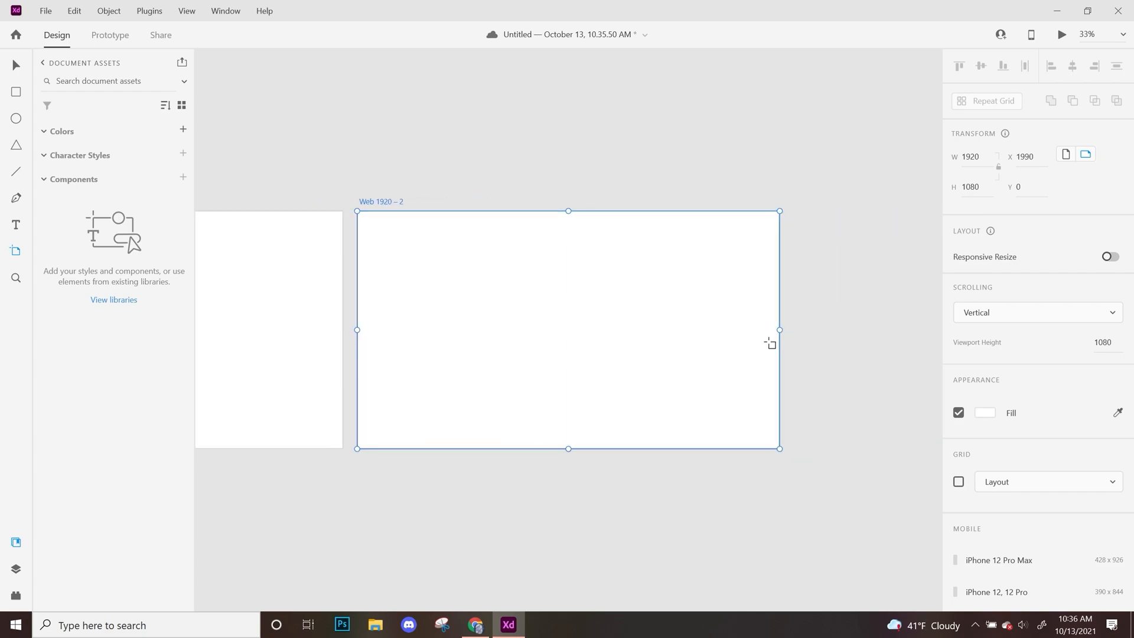
left_click_drag(795, 217, 932, 455)
key("ctrl+z")
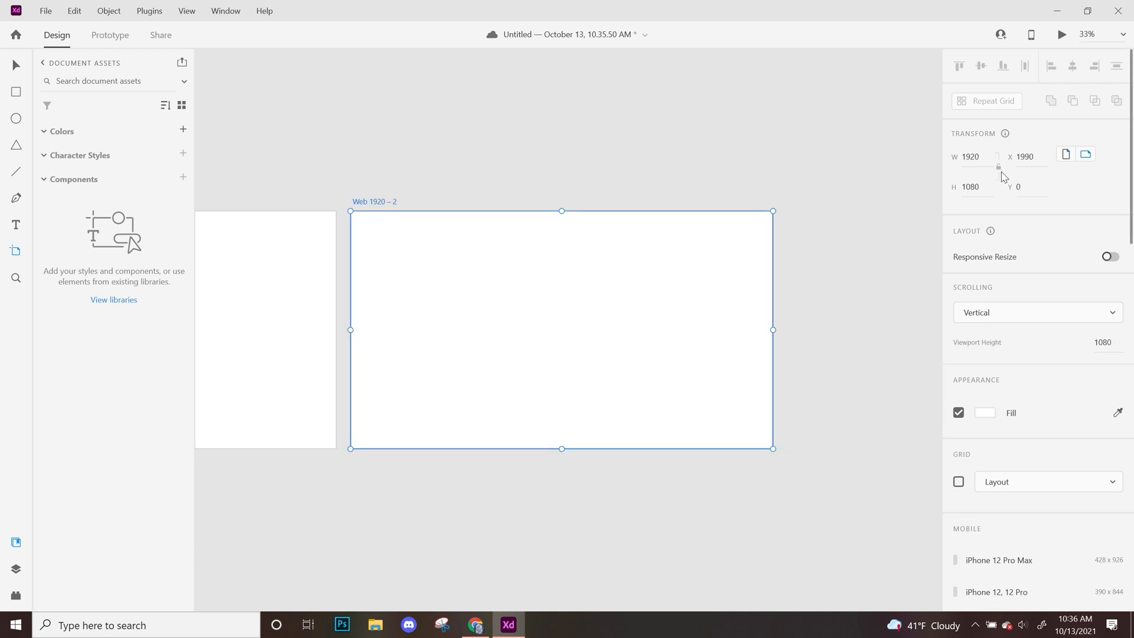
Add an iPhone 12 Pro Max artboard beside the second web artboard.
scroll(1036, 520, "down", 5)
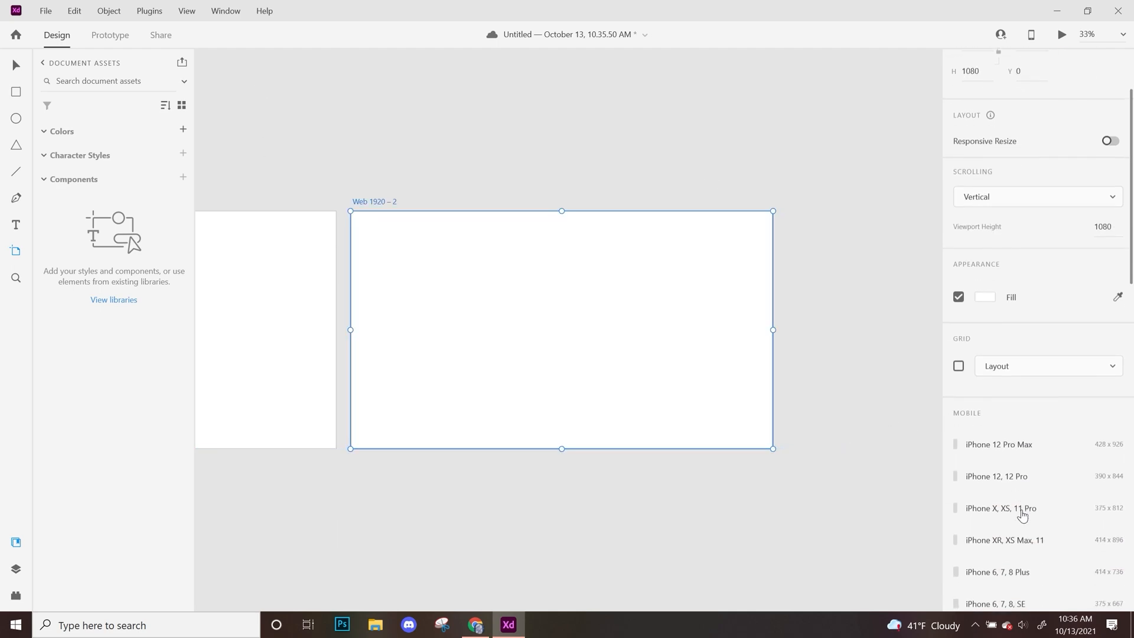
scroll(1033, 496, "down", 1)
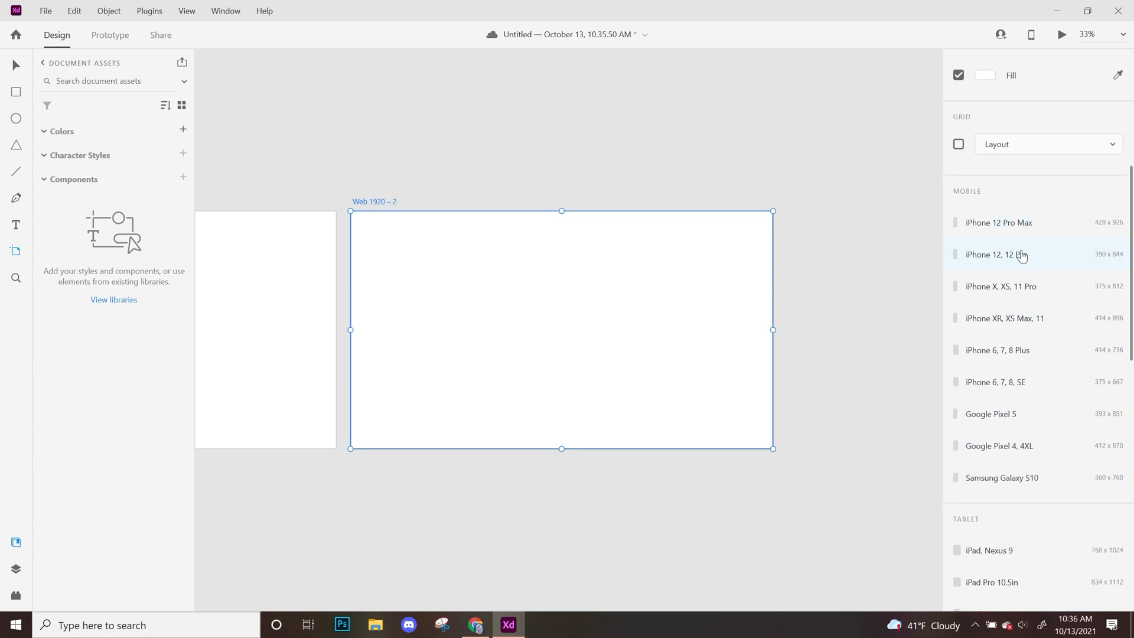
left_click(1024, 230)
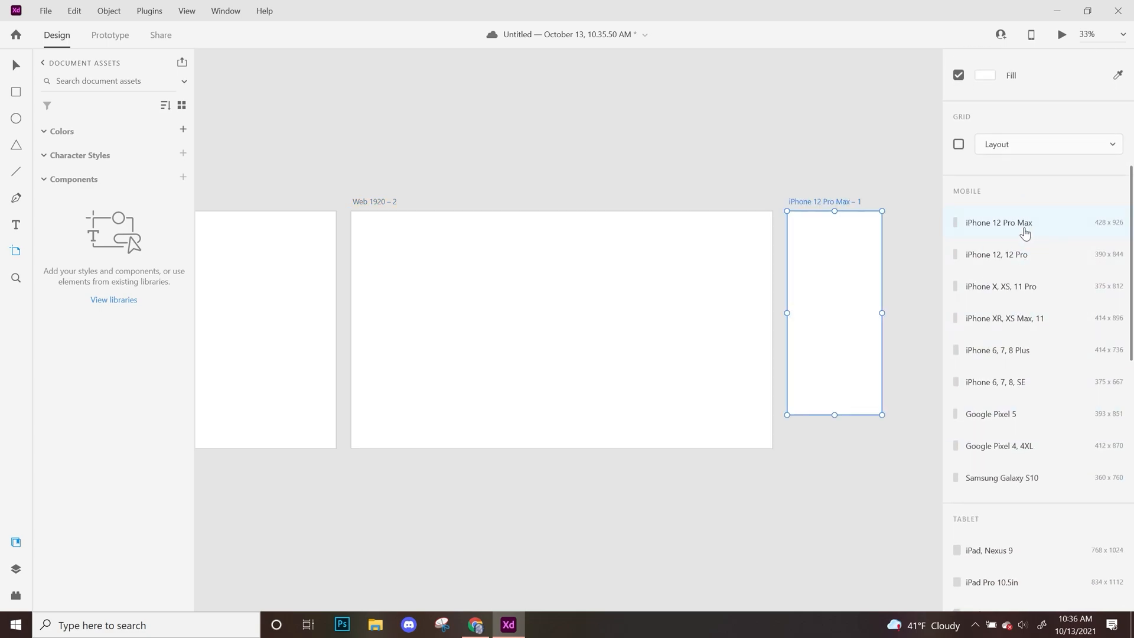
Delete the iPhone 12 Pro Max artboard.
left_click(16, 66)
left_click(582, 159)
left_click(835, 241)
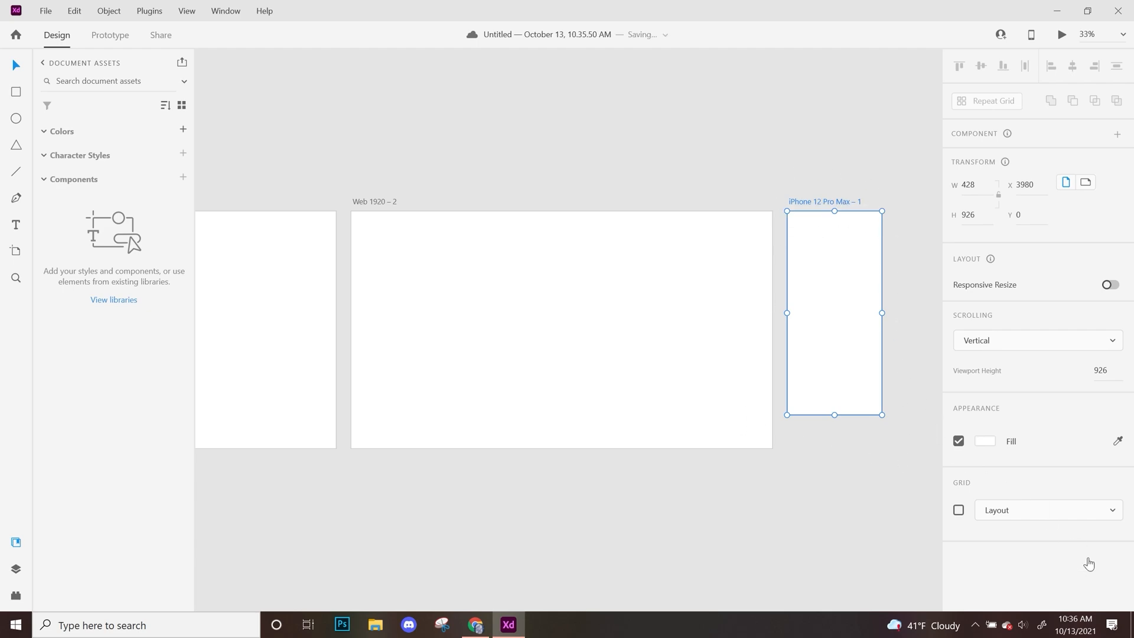
key("Delete")
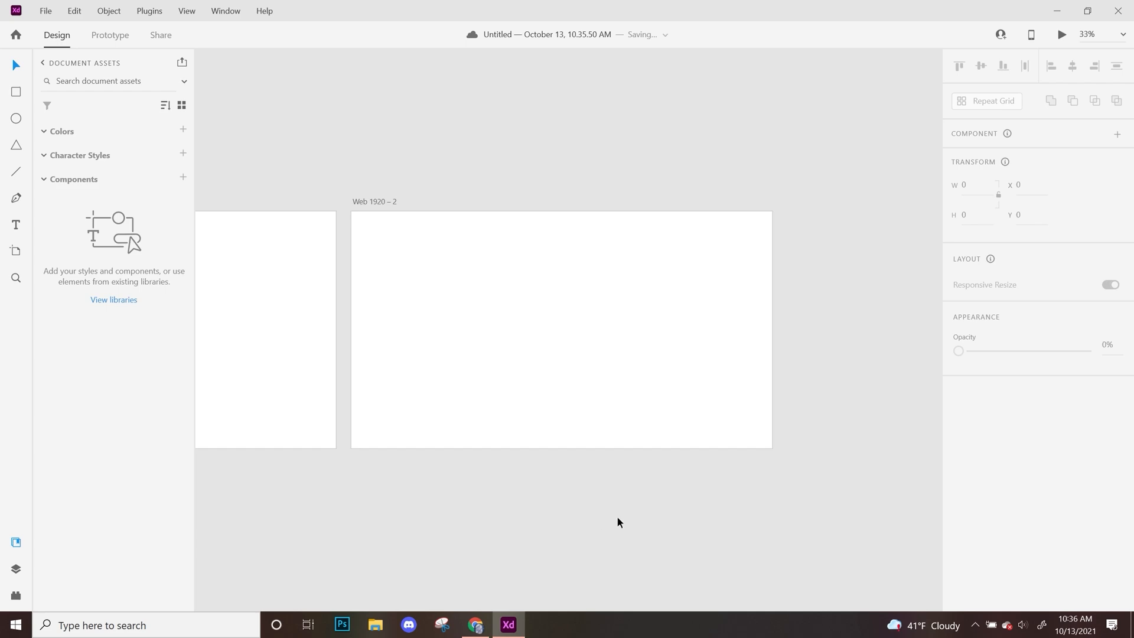
left_click_drag(506, 488, 480, 398)
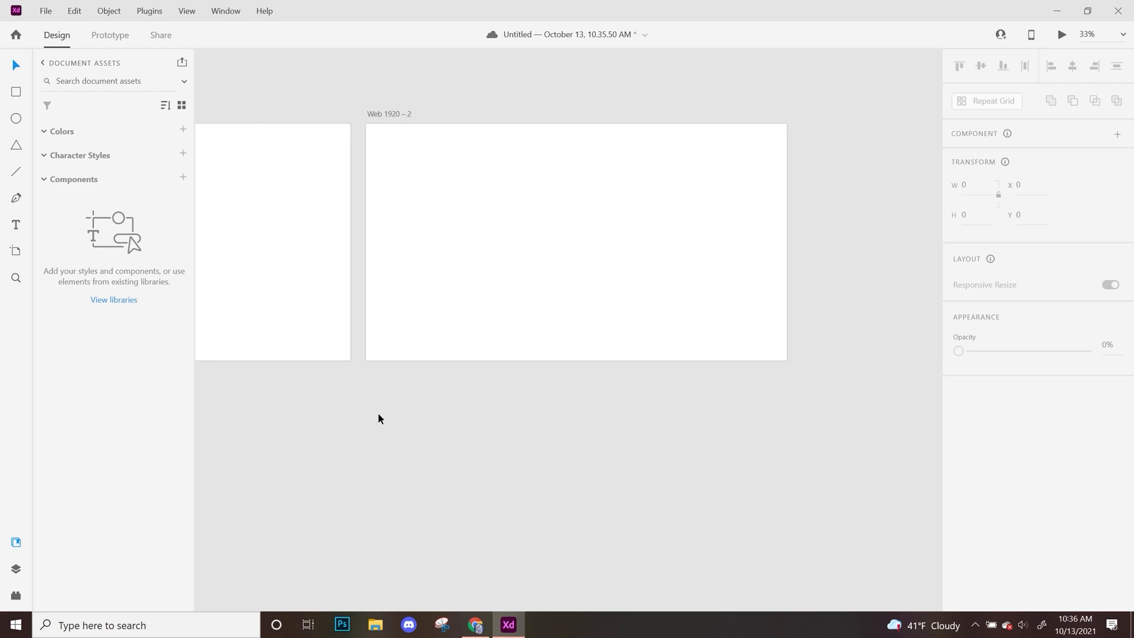
left_click_drag(374, 410, 540, 431)
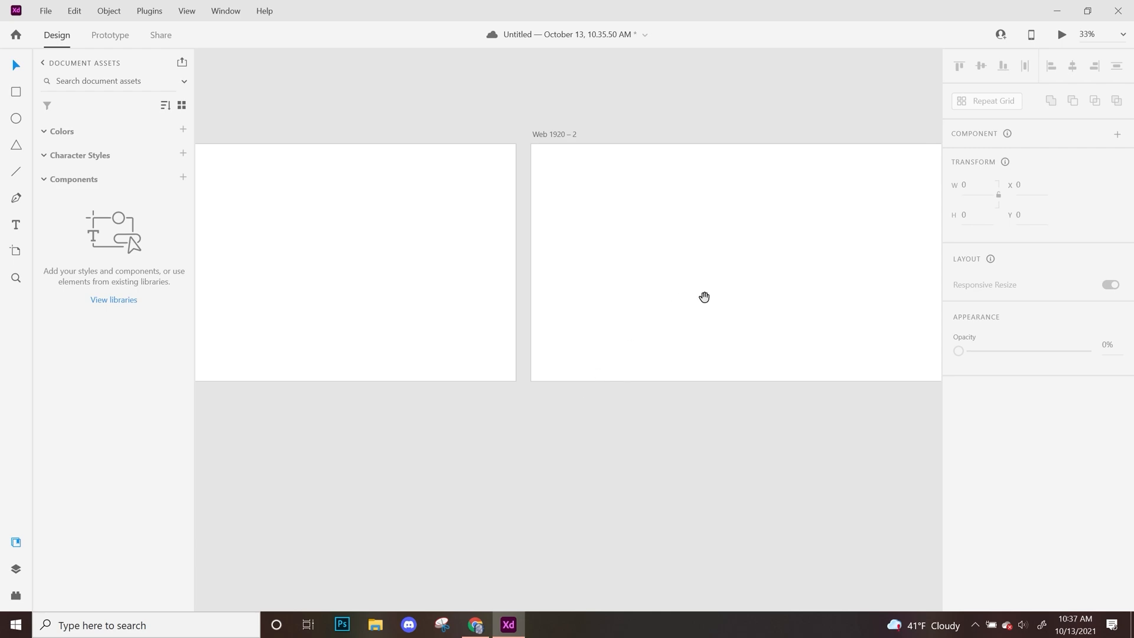
left_click_drag(700, 298, 499, 431)
left_click_drag(324, 385, 661, 383)
left_click_drag(742, 435, 768, 303)
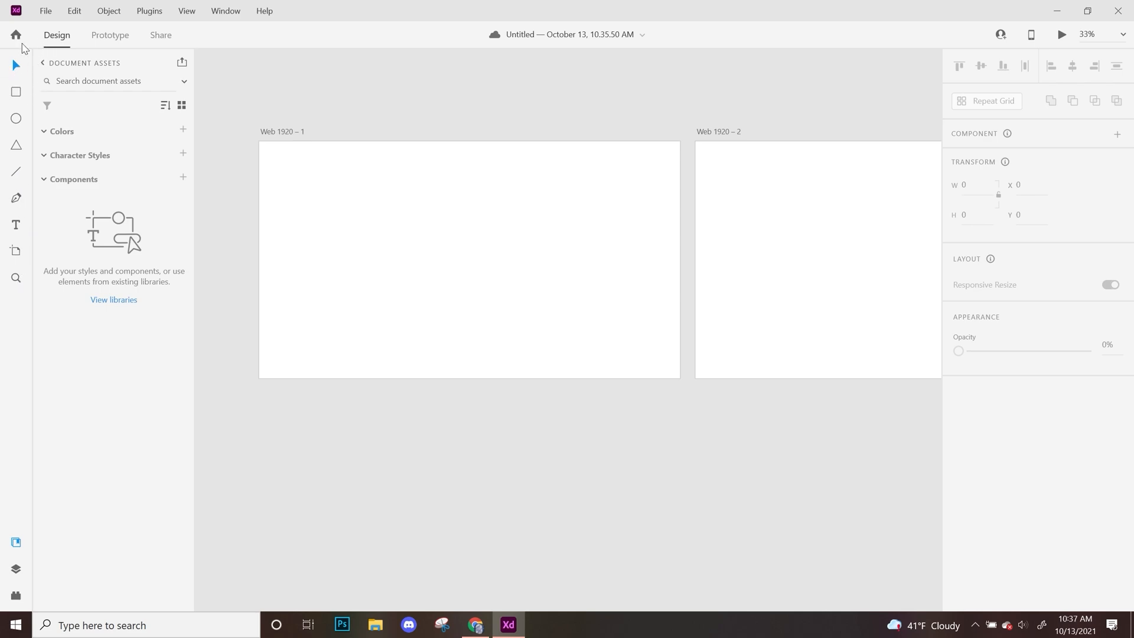
left_click(297, 133)
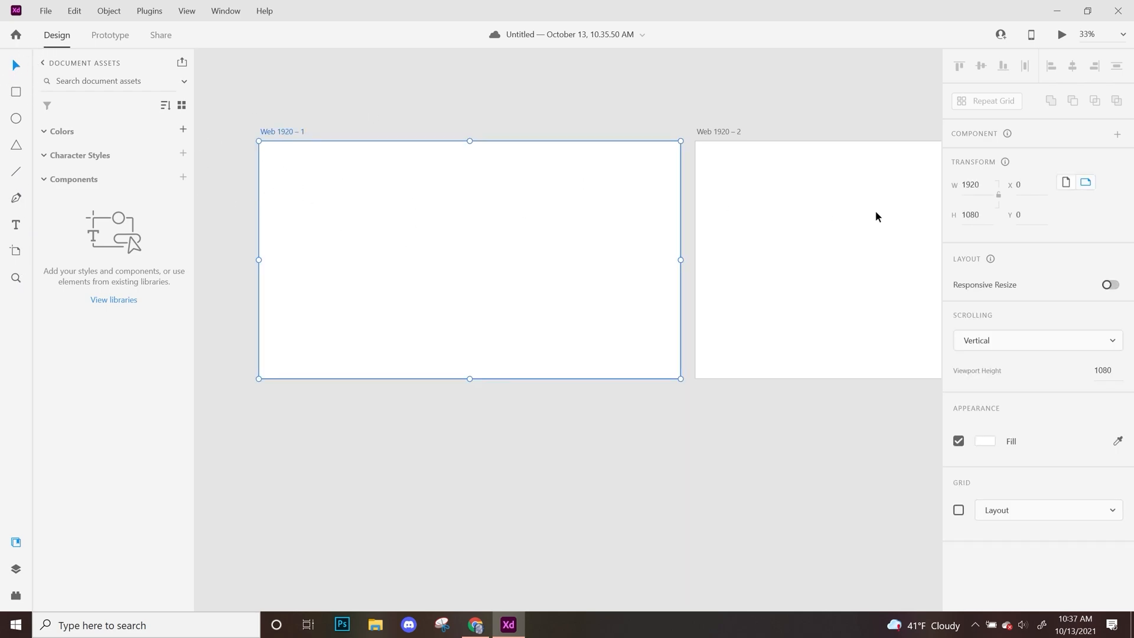
left_click(294, 104)
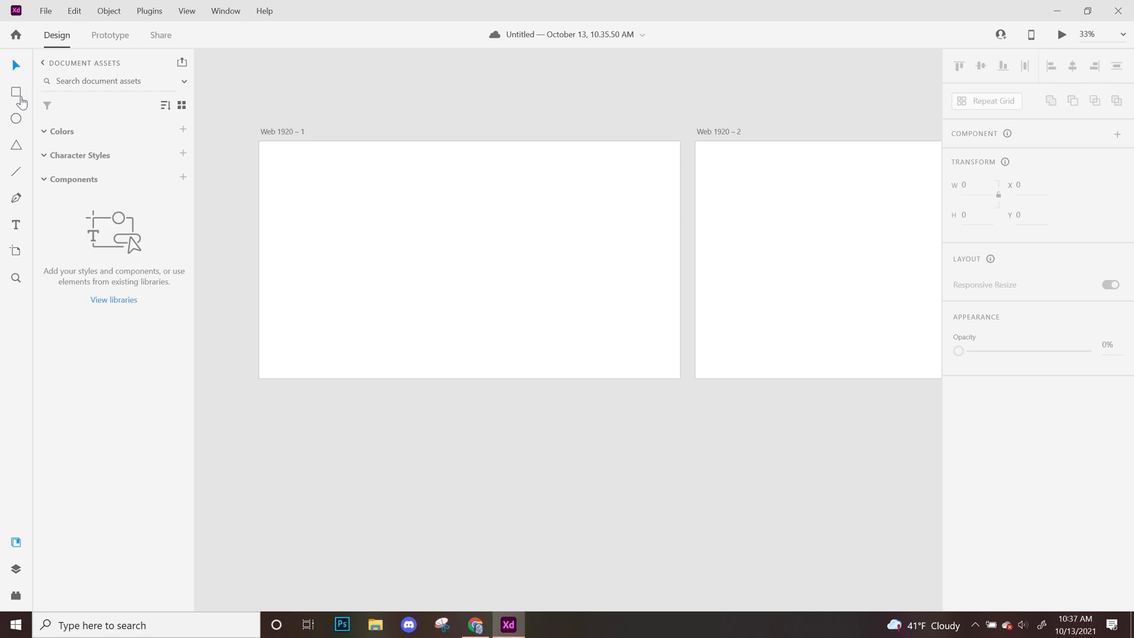
Draw a 200 by 200 square near the upper-left corner of the first artboard.
left_click(16, 92)
left_click(351, 206)
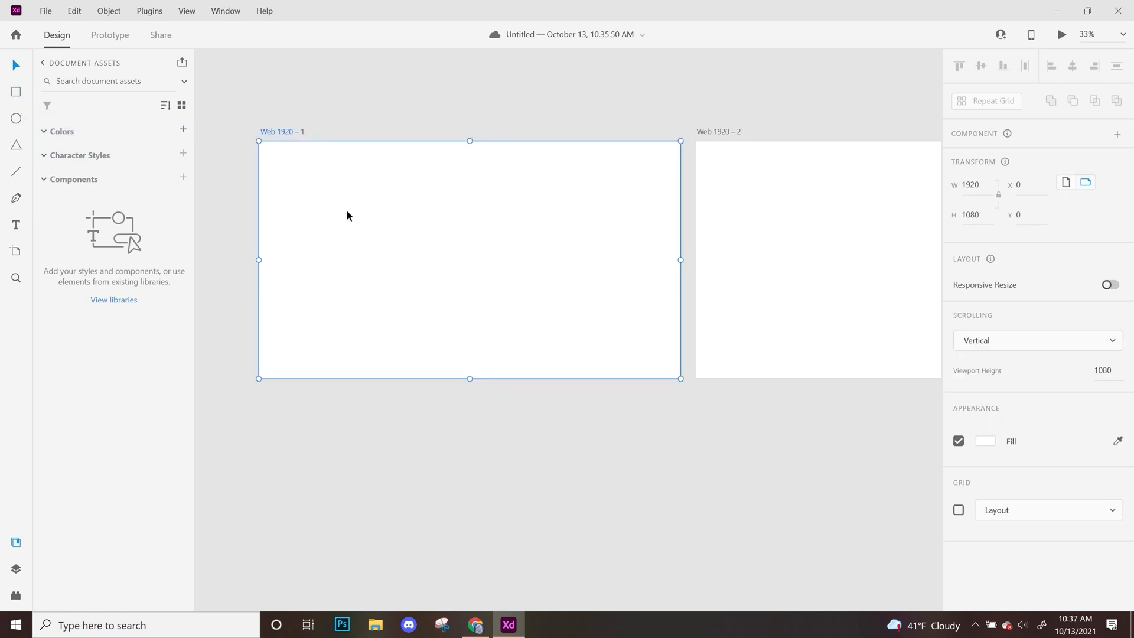
scroll(347, 214, "up", 3)
key("ctrl+0")
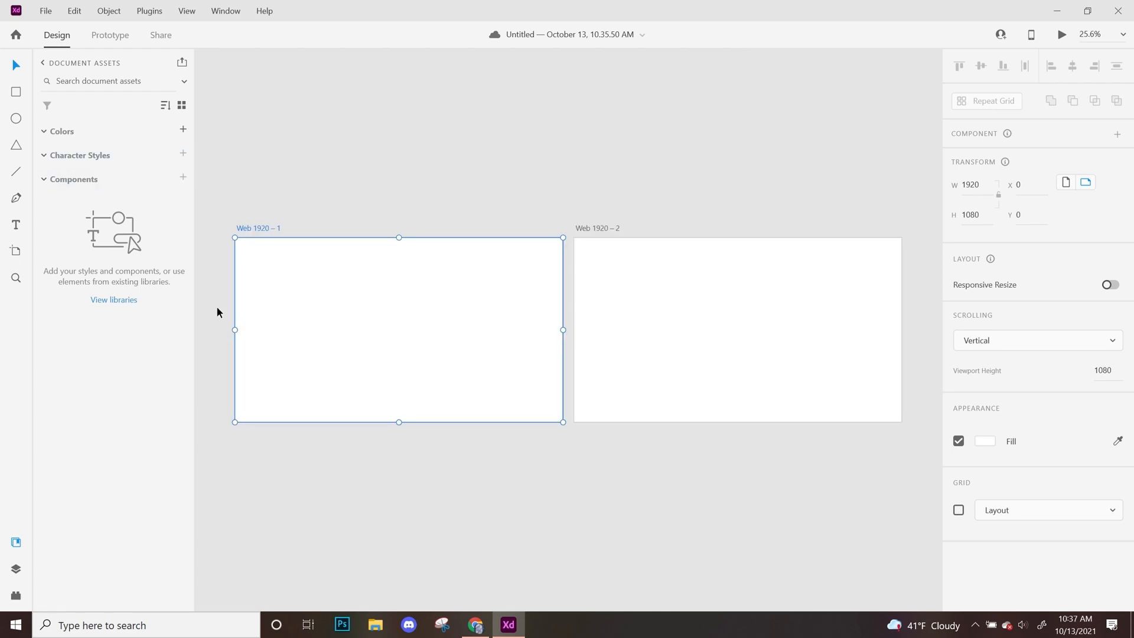
mouse_move(246, 255)
left_mouse_down()
mouse_move(362, 331)
mouse_move(276, 304)
mouse_move(314, 335)
mouse_move(278, 326)
mouse_move(324, 347)
mouse_move(294, 331)
mouse_move(320, 346)
mouse_move(294, 331)
mouse_move(338, 294)
mouse_move(339, 339)
mouse_move(331, 293)
mouse_move(304, 301)
mouse_move(317, 331)
mouse_move(281, 312)
left_mouse_up()
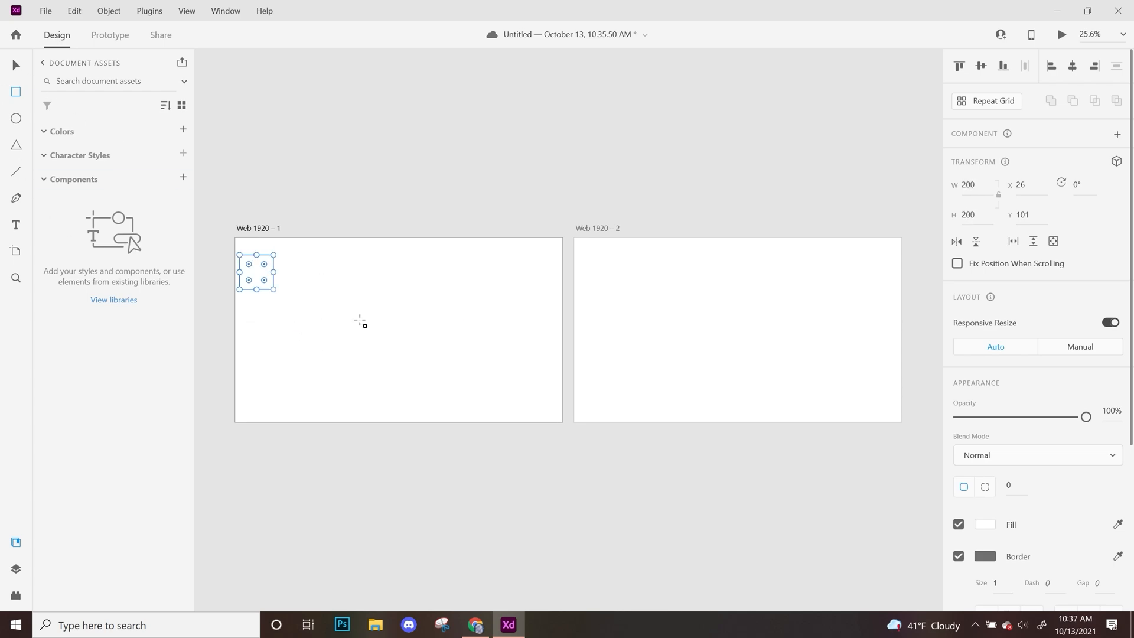
Fill the square with the red #E00909.
left_click(998, 525)
left_click_drag(882, 477, 897, 433)
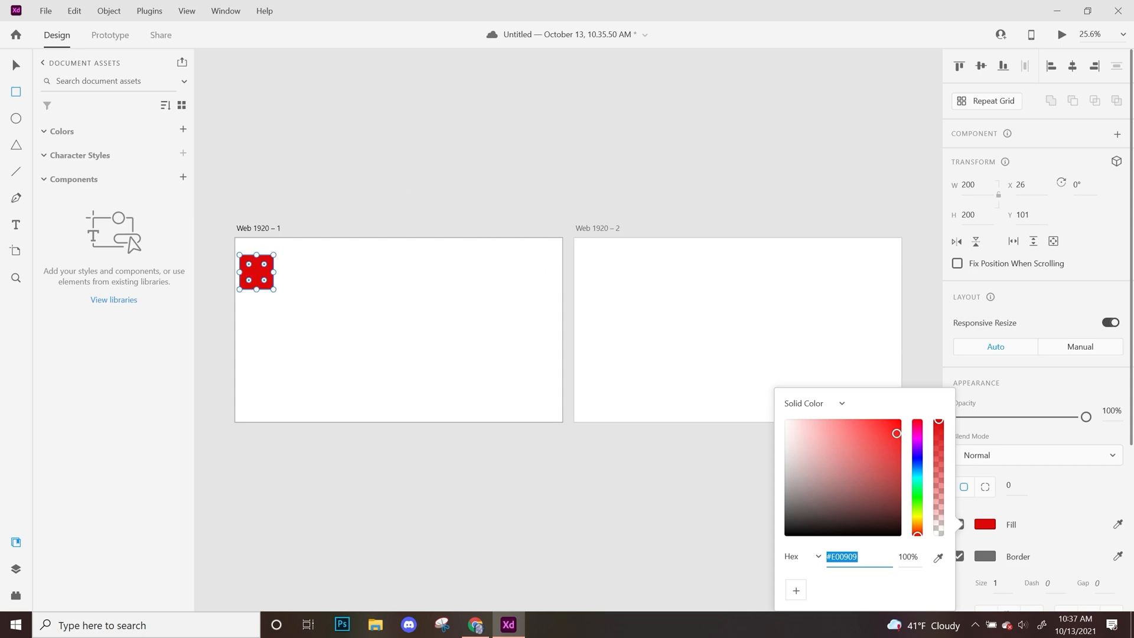
left_click(308, 267)
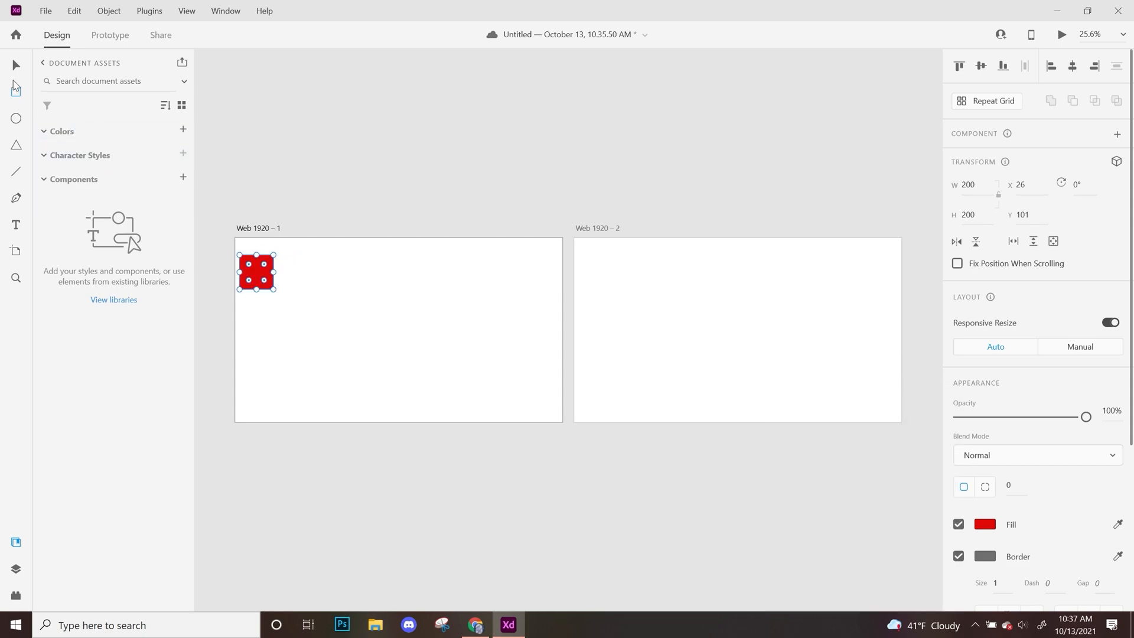
left_click(281, 288)
left_click(269, 279)
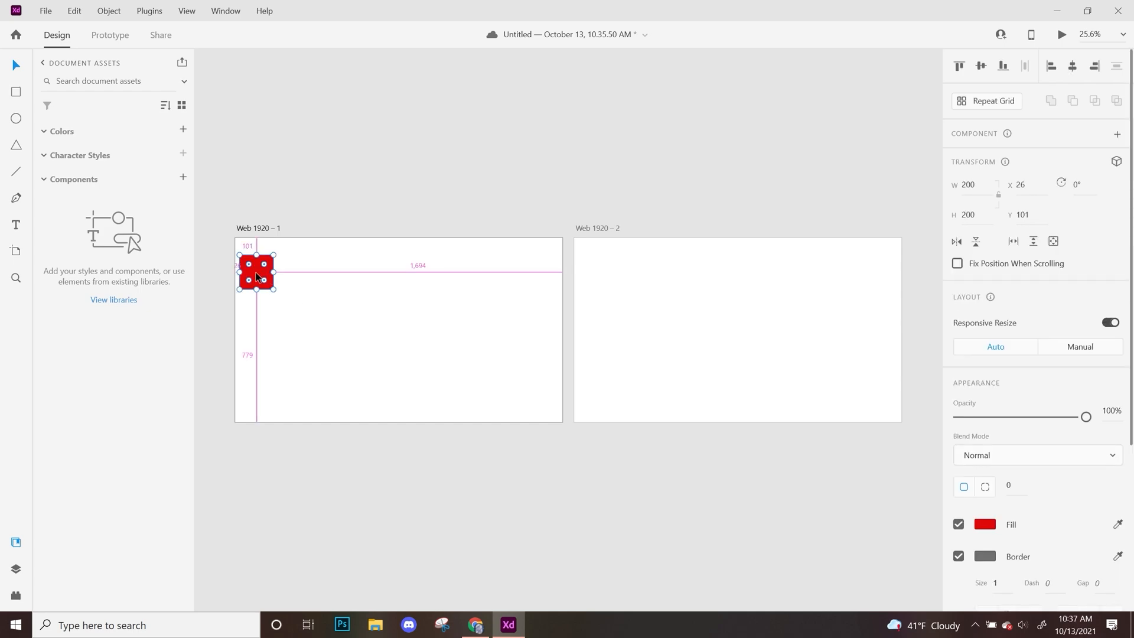
Duplicate the red square into an evenly spaced row of four squares and select the whole row.
left_click_drag(257, 276, 299, 289)
left_click(357, 342)
left_click_drag(346, 341, 345, 278)
left_click(409, 334)
left_click_drag(438, 326, 216, 251)
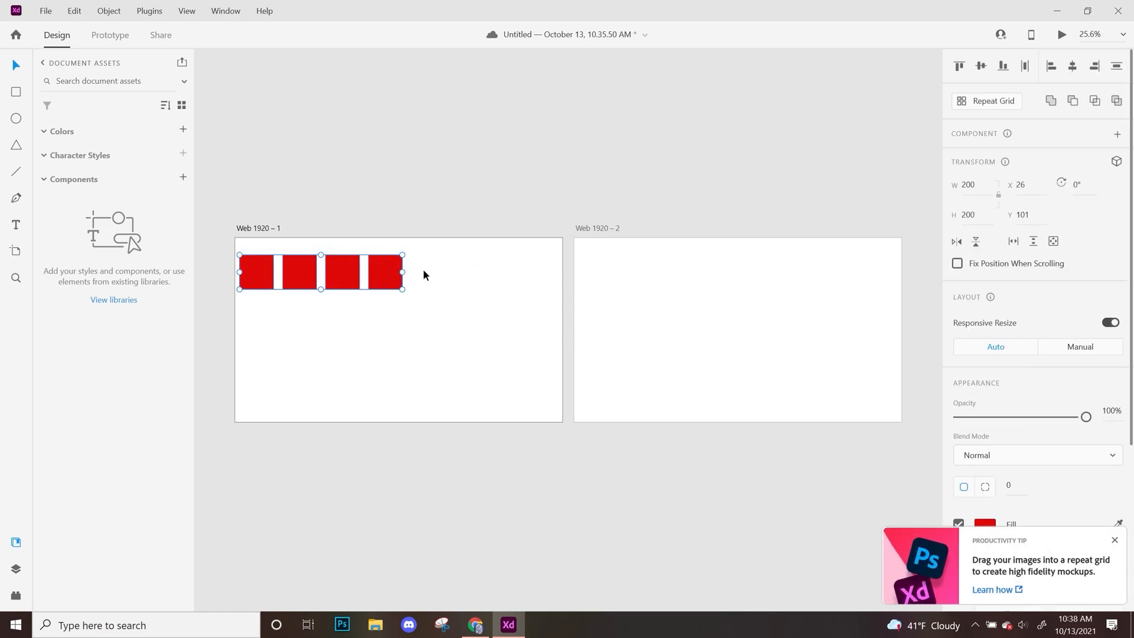
Turn the row of four squares into a repeat grid and extend it across and down the artboard.
left_click(985, 102)
left_click_drag(411, 278, 572, 292)
left_click_drag(408, 293, 433, 394)
left_click(497, 467)
Undo the repeat grid and the duplicated squares back to the single red square.
key("ctrl+z")
key("ctrl+z")
key("ctrl+z")
key("ctrl+z")
key("ctrl+z")
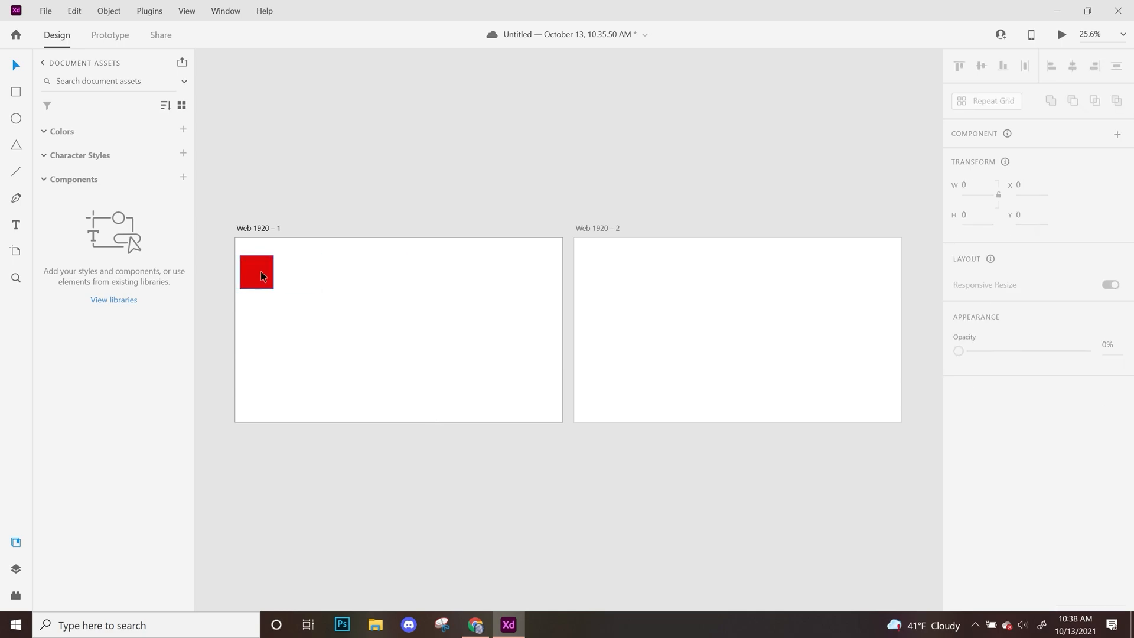
Make a repeat grid of five columns and three rows from the red square and move it toward the middle of the first artboard.
left_click(260, 271)
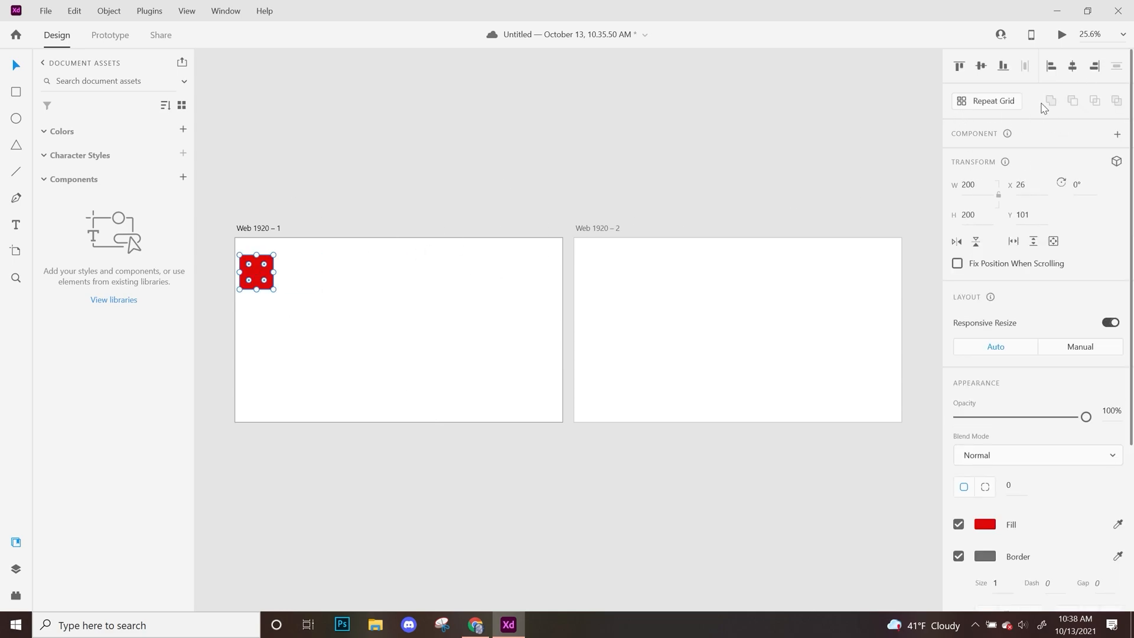
left_click(969, 107)
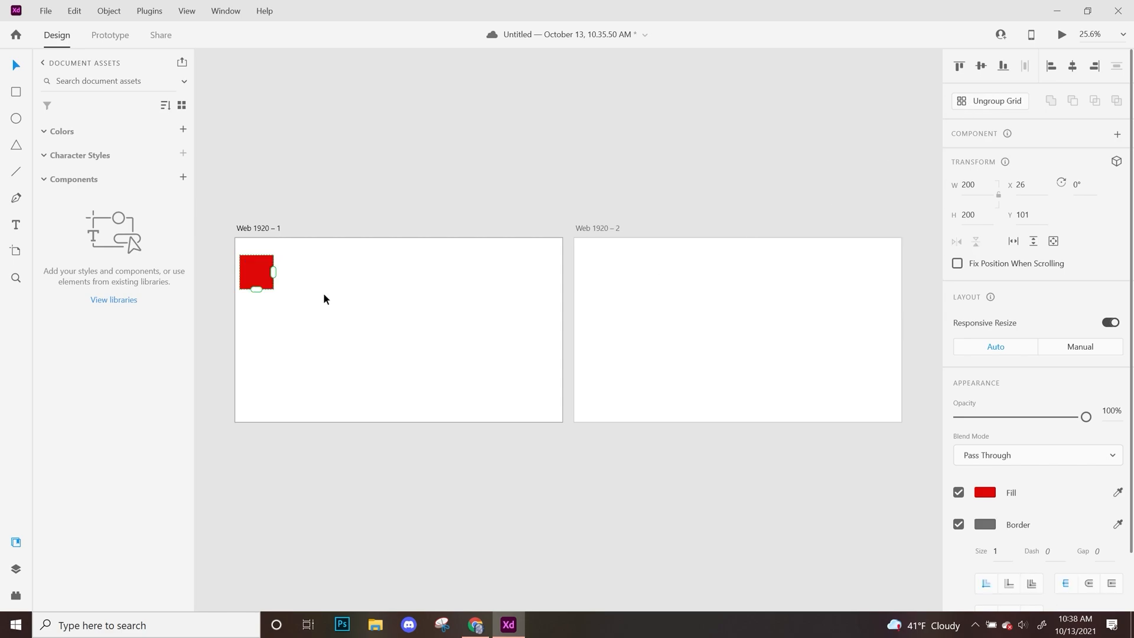
left_click_drag(279, 281, 433, 283)
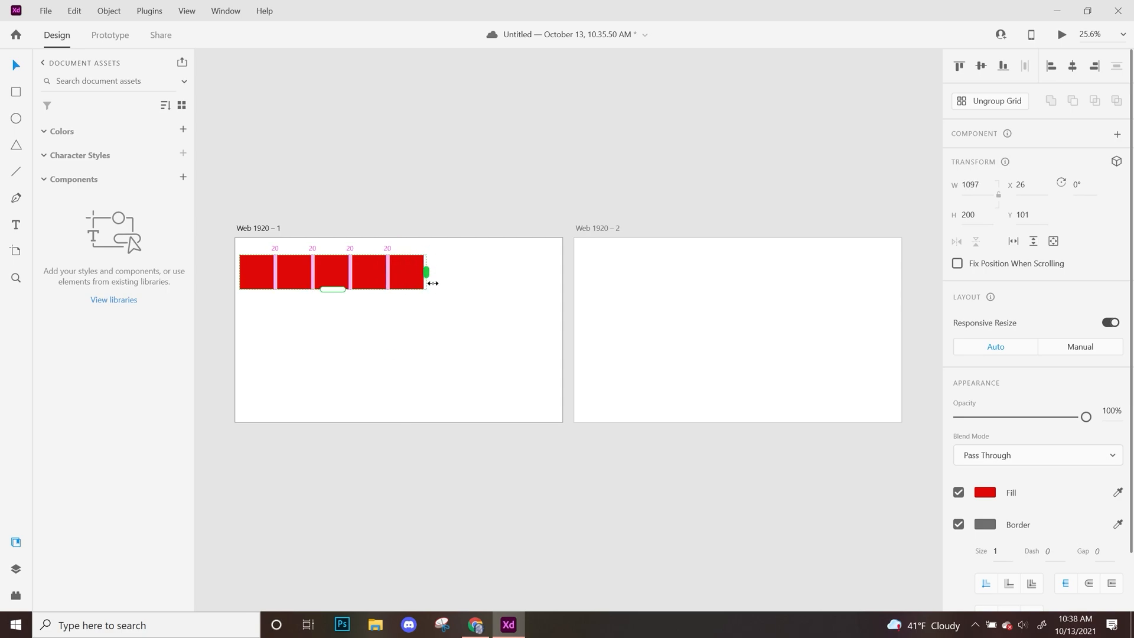
left_click_drag(335, 291, 334, 373)
left_click_drag(544, 419, 393, 322)
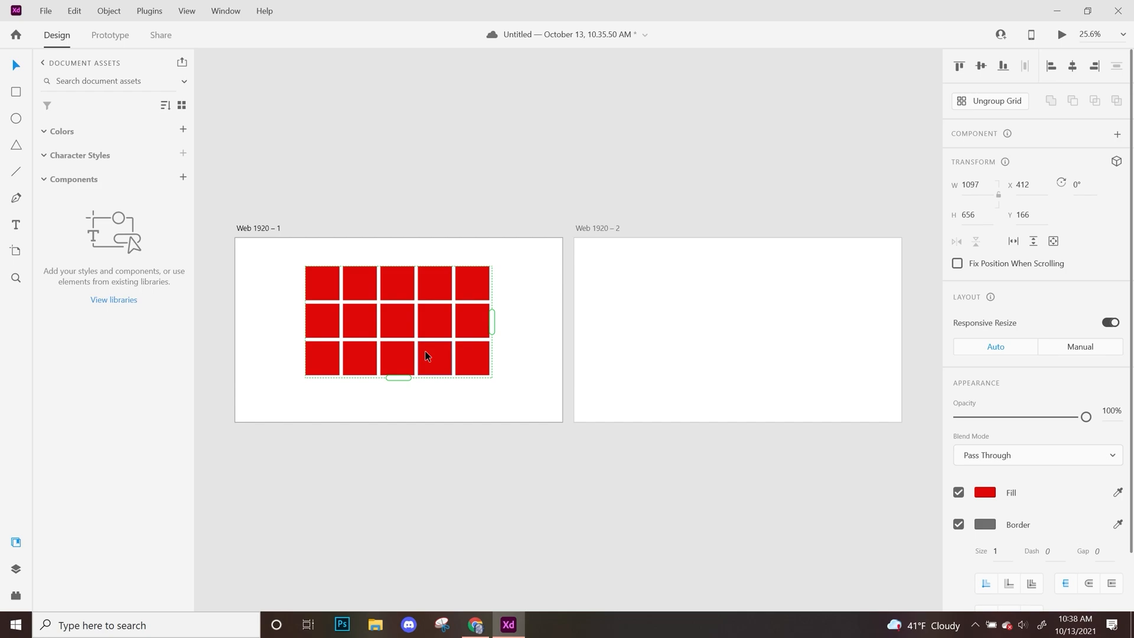
Ungroup the repeat grid into separate red squares.
right_click(426, 351)
left_click(991, 103)
left_click(482, 281)
left_click(973, 102)
left_click(482, 410)
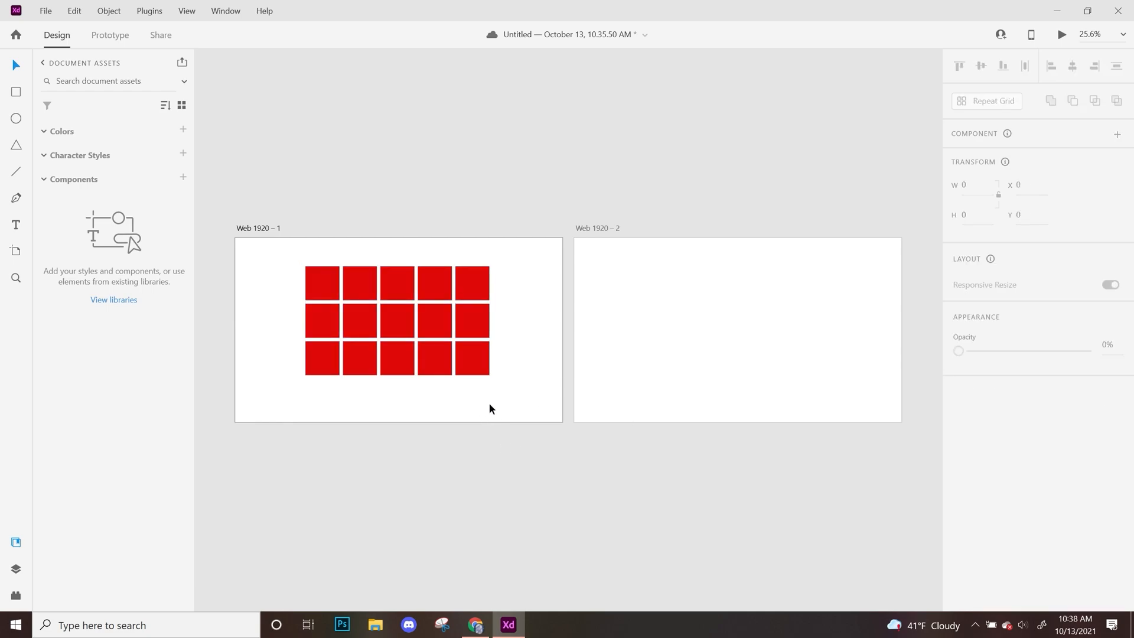
Shift all the red squares down and to the left on the first artboard and delete them.
key("ctrl+a")
left_click_drag(384, 304, 367, 339)
left_click(496, 443)
left_click_drag(502, 435, 277, 247)
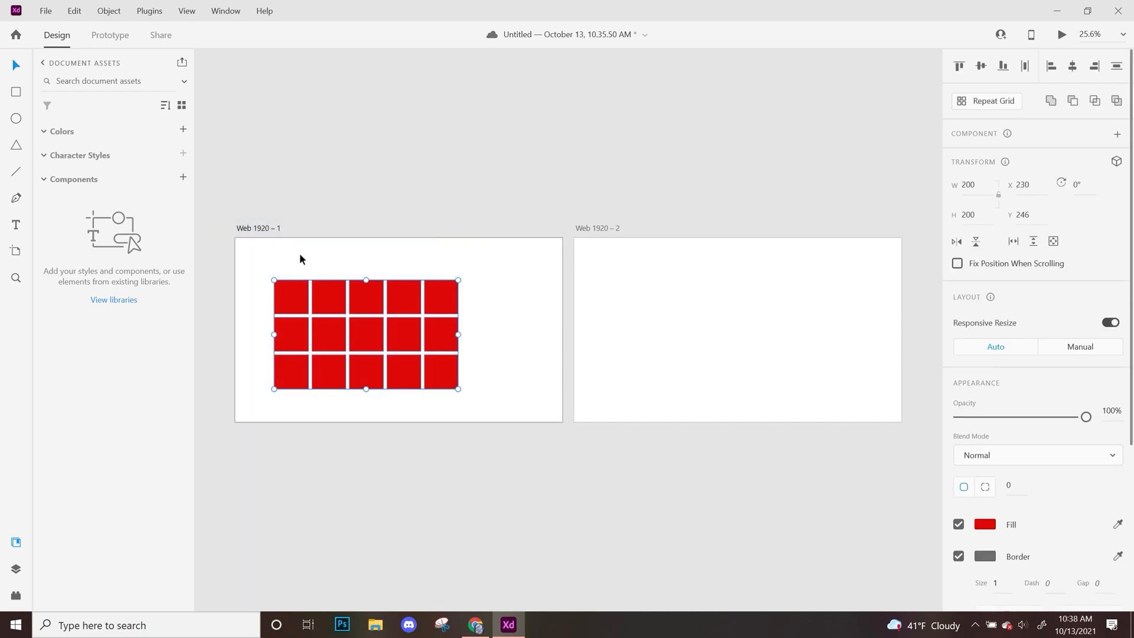
key("Delete")
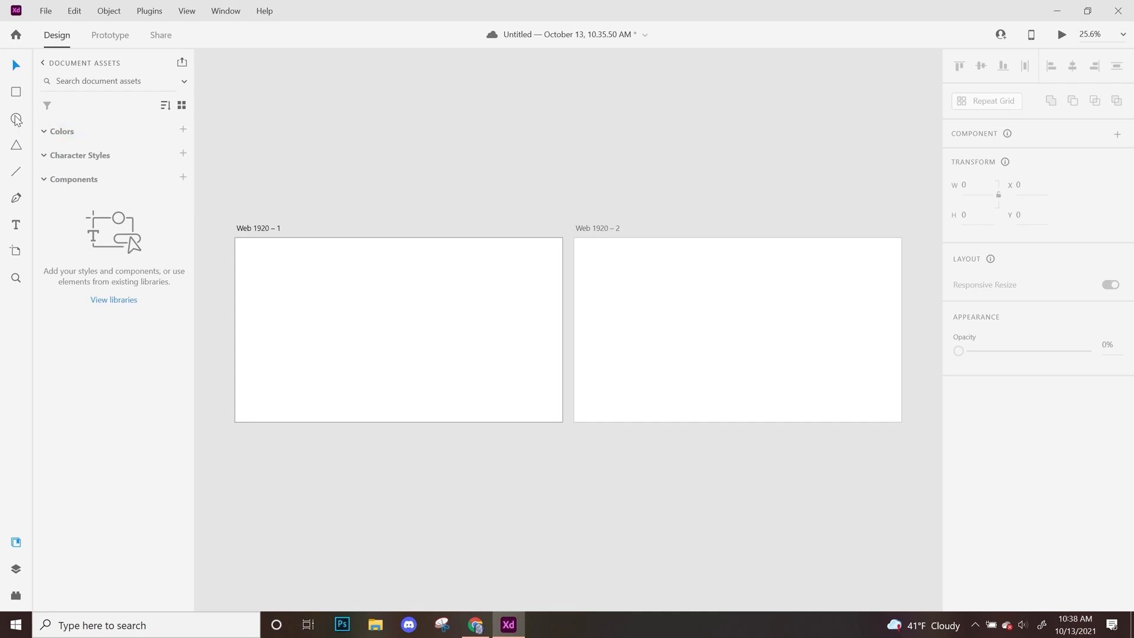
Draw an ellipse about 704 by 619 on the first artboard and a triangle about 463 by 401 near its upper-right corner.
left_click_drag(273, 267, 393, 372)
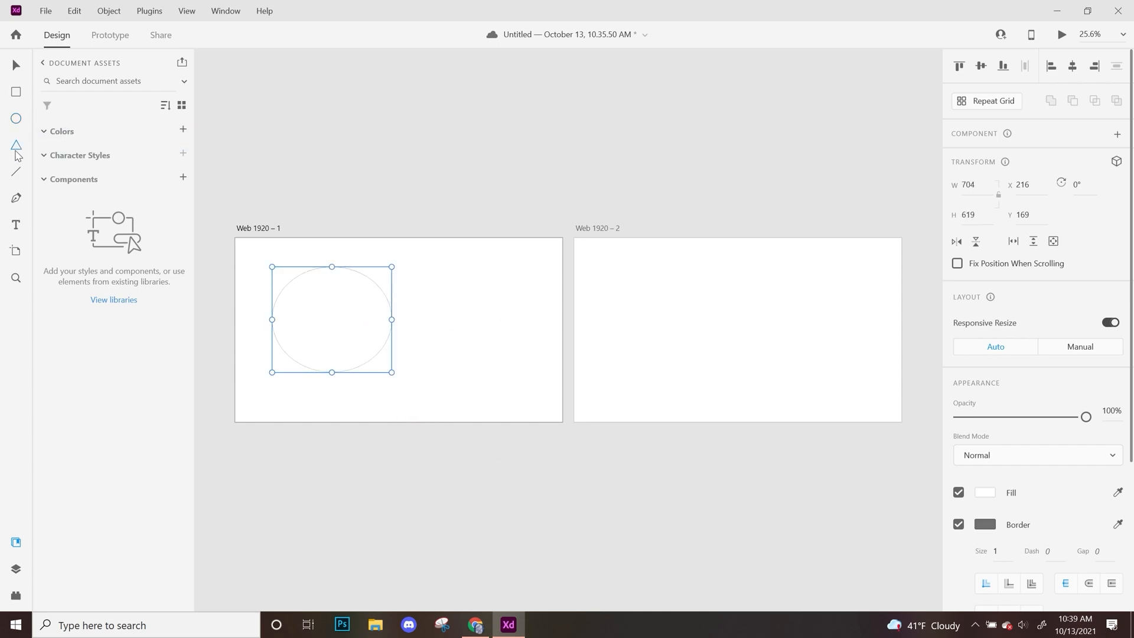
left_click_drag(464, 256, 548, 371)
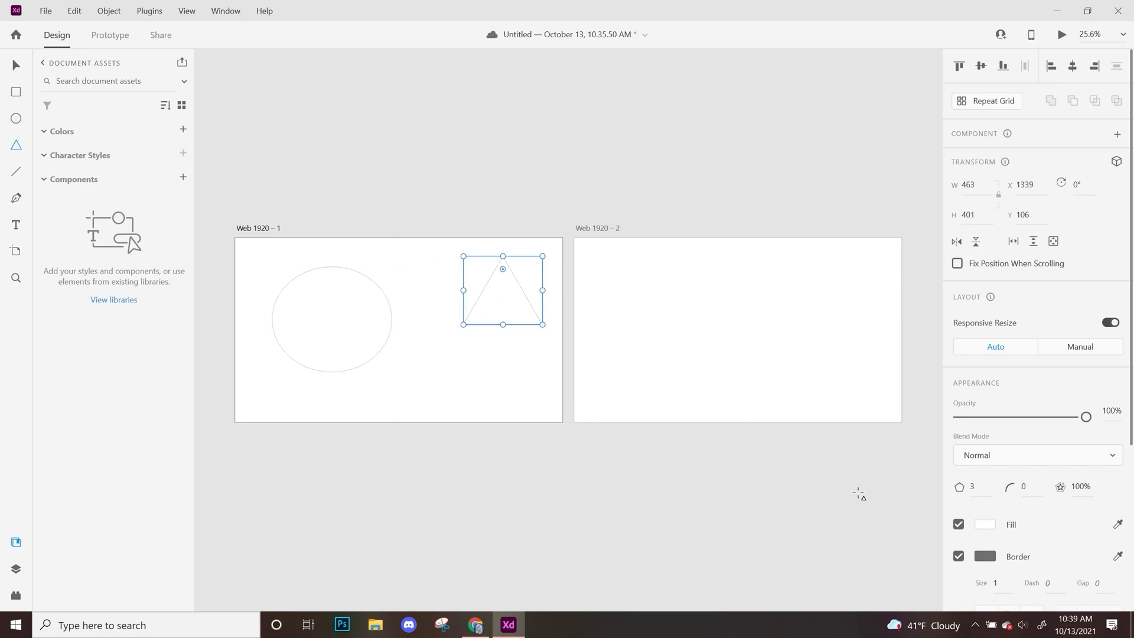
Turn the triangle into a star by setting its corner count to 5 and its star ratio to 50%.
left_click_drag(981, 487, 873, 495)
key("Return")
type("5")
key("Return")
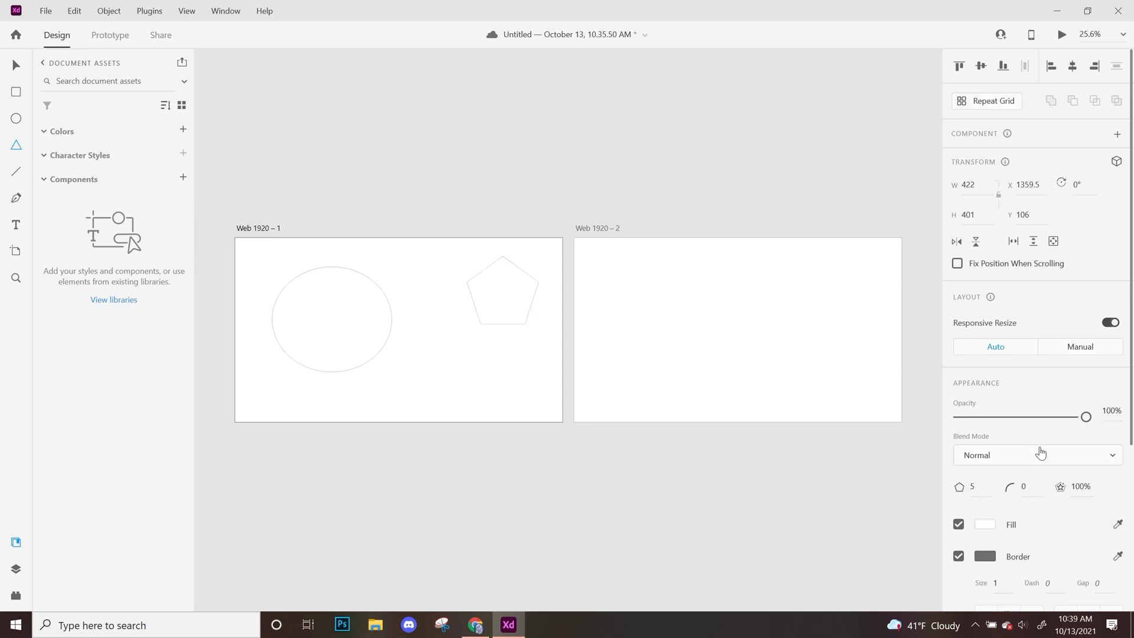
left_click(1080, 486)
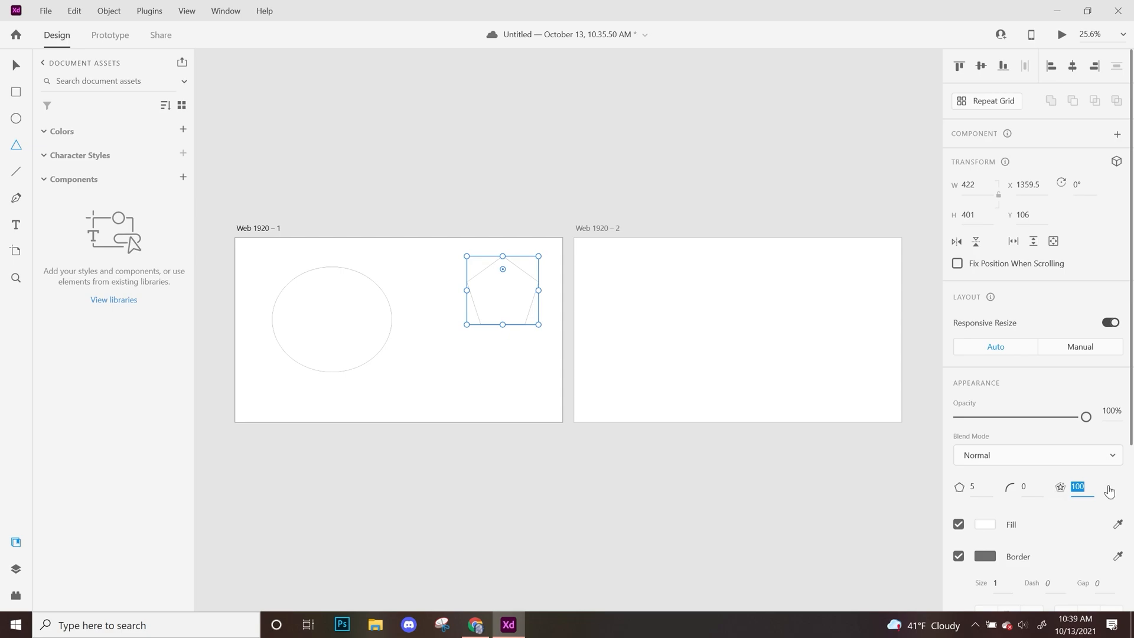
type("50")
key("Return")
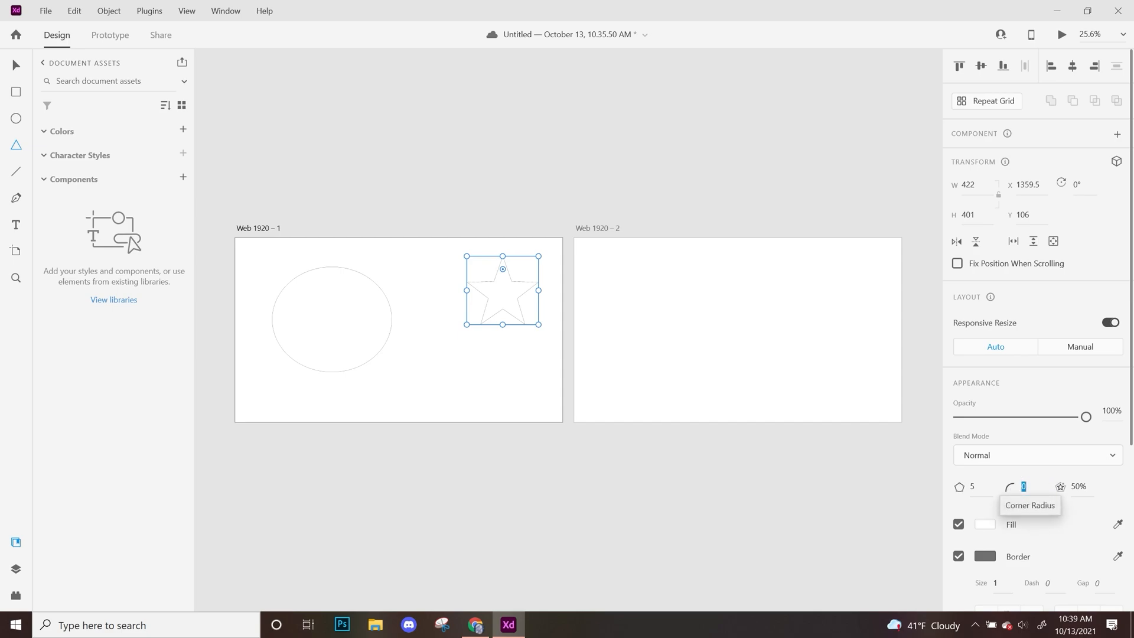
Round the star's corners with a corner radius of 30.
type("30")
key("Return")
key("ctrl+equal")
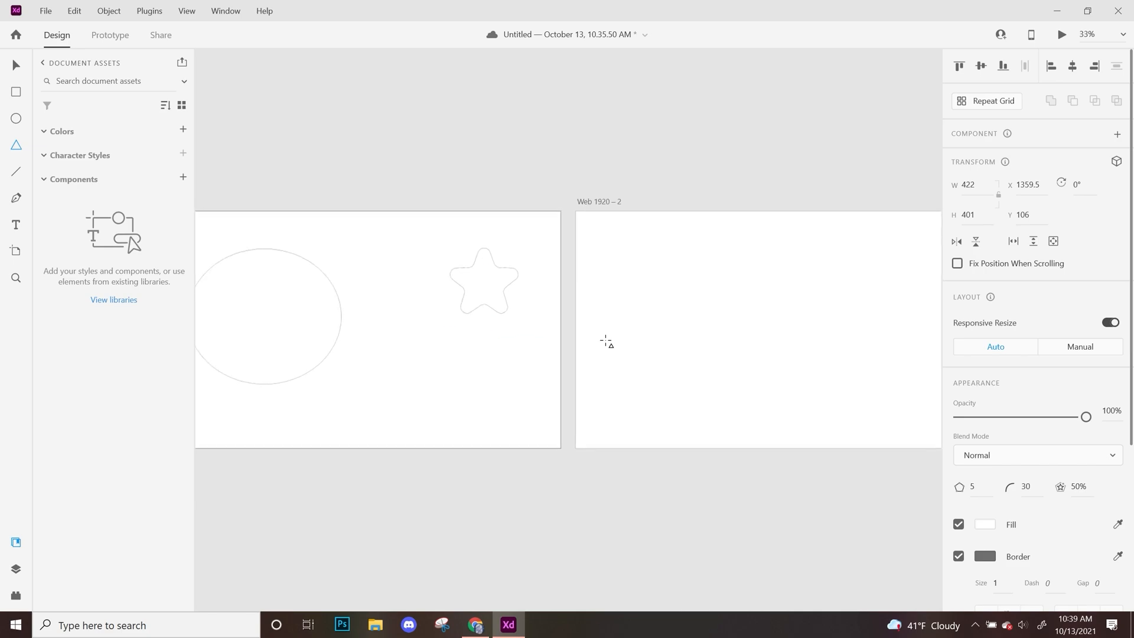
key("ctrl+equal")
key("ctrl+equal")
key("ctrl+equal")
key("space")
left_click_drag(434, 302, 673, 451)
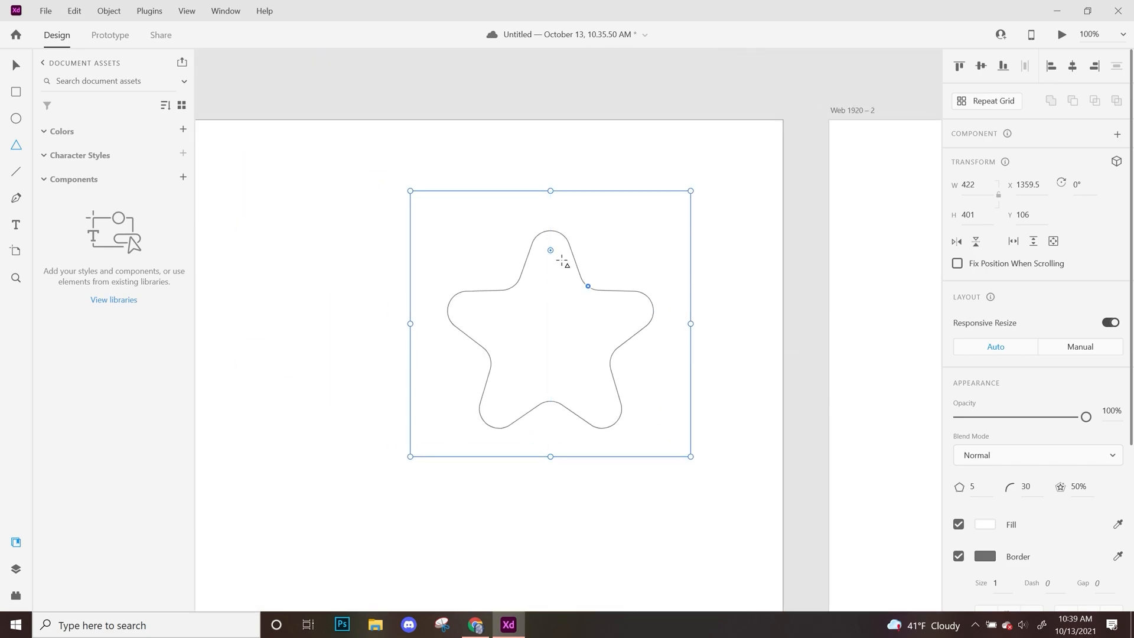
Reshape the star on the canvas to a 75% star ratio and a corner radius of 18.
left_click_drag(553, 250, 552, 195)
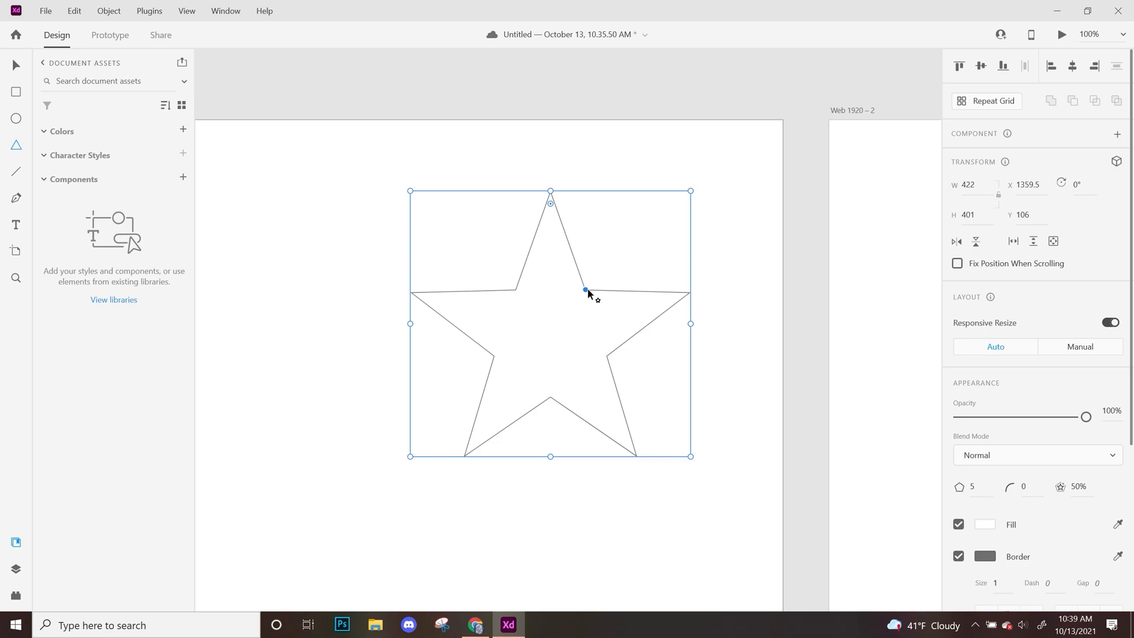
left_click_drag(587, 289, 603, 265)
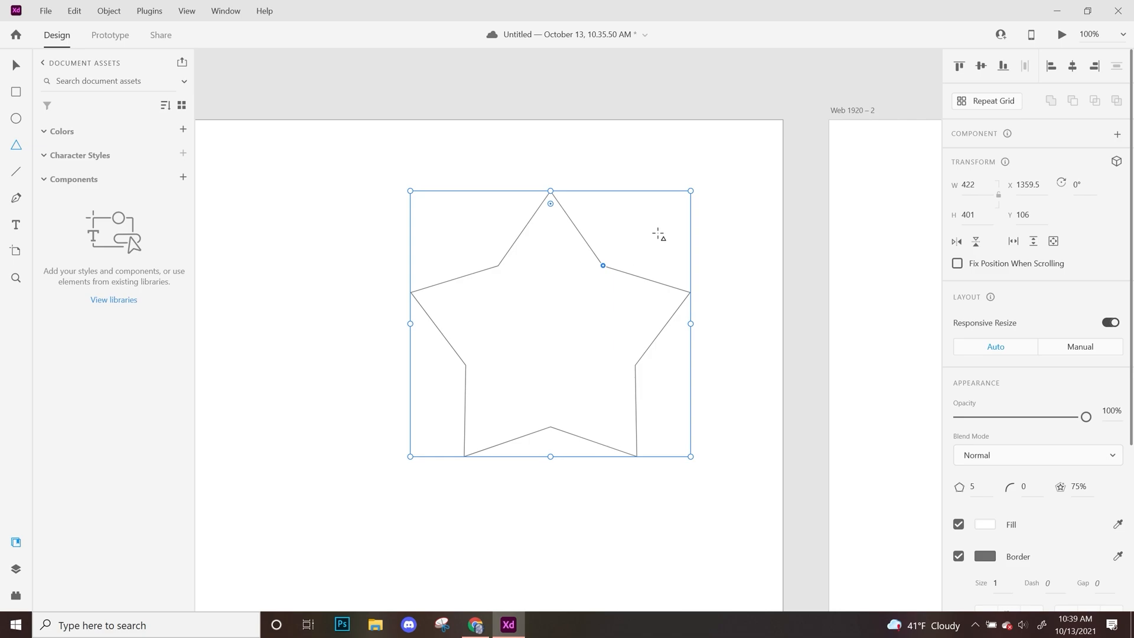
left_click_drag(551, 204, 552, 211)
key("ctrl+minus")
left_click(16, 66)
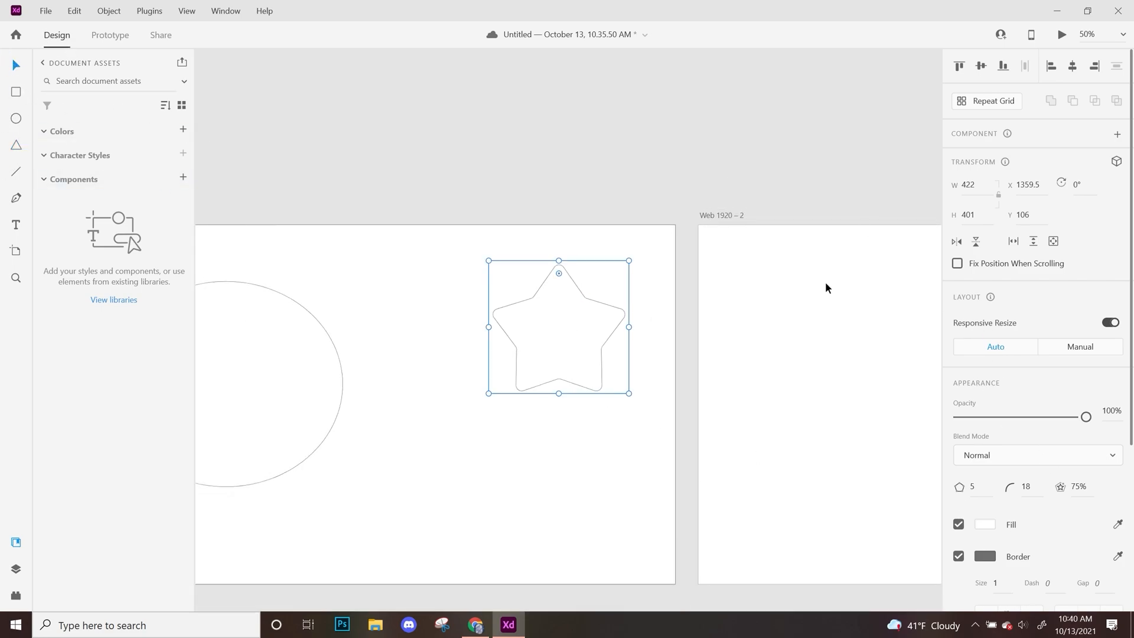
Draw a horizontal line about 779 long below the star on the first artboard.
left_click(17, 172)
mouse_move(371, 505)
left_mouse_down()
mouse_move(648, 557)
mouse_move(631, 565)
left_mouse_up()
left_click_drag(459, 436, 525, 322)
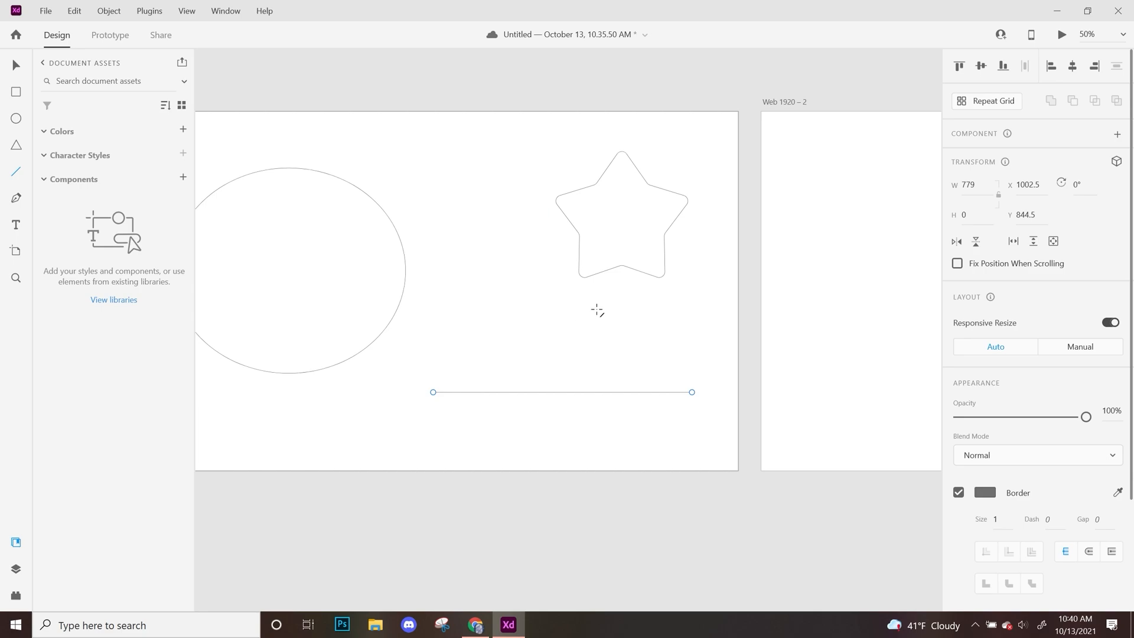
Try another border colour on the line and return it to grey.
left_click(985, 493)
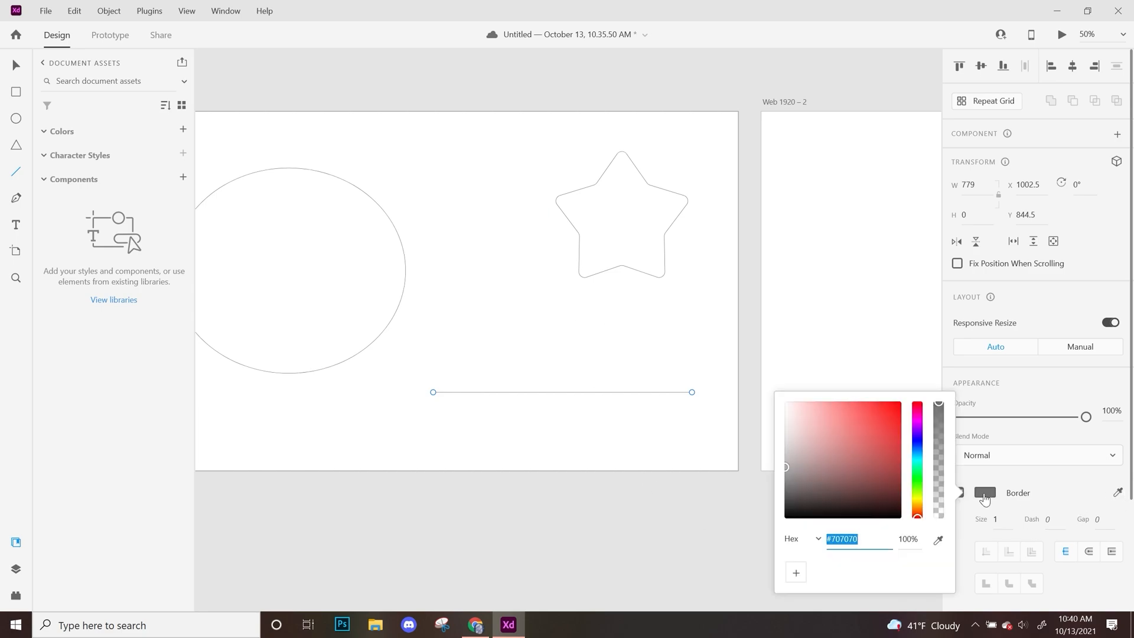
left_click(839, 434)
left_click_drag(839, 435, 760, 470)
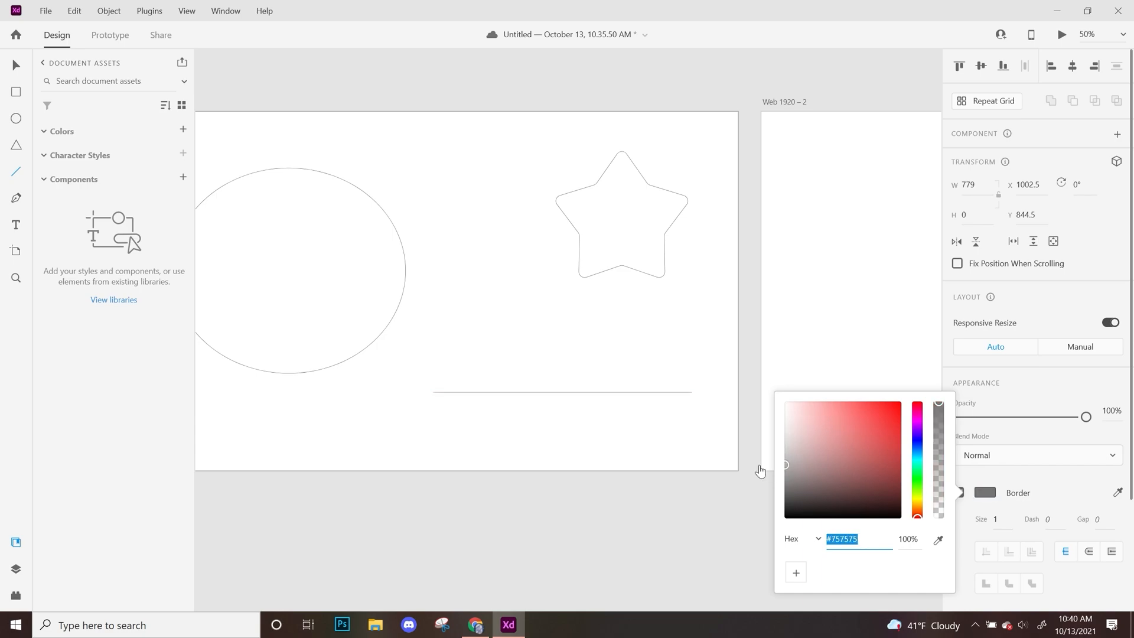
left_click(1086, 489)
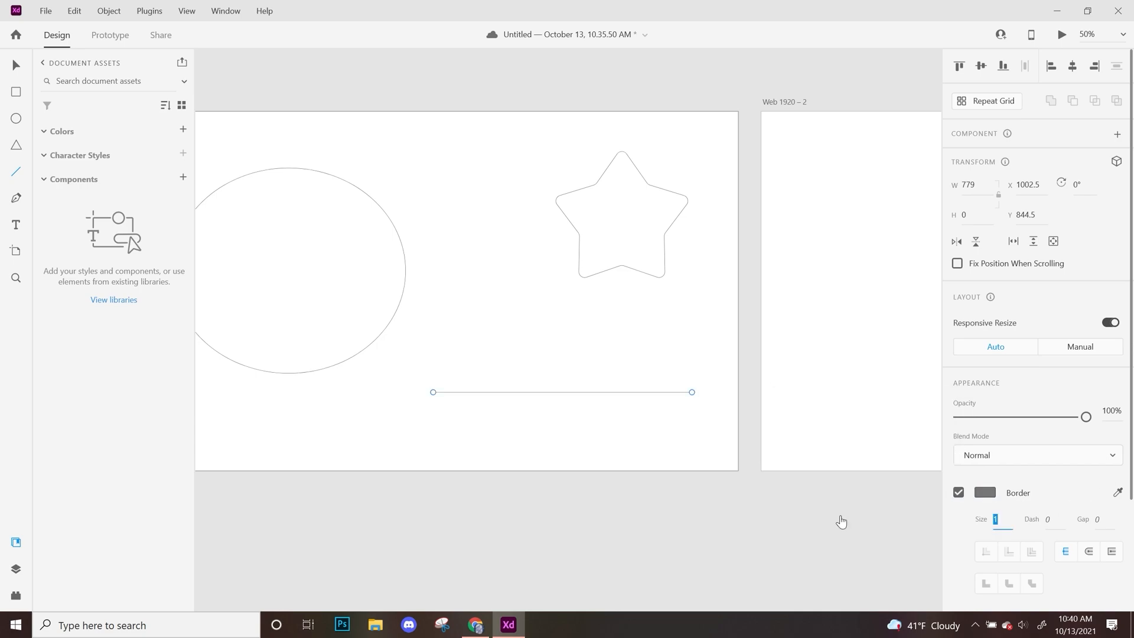
Set the line's border size to 5, with a dash of 10 and a gap of 2.
type("5")
key("Return")
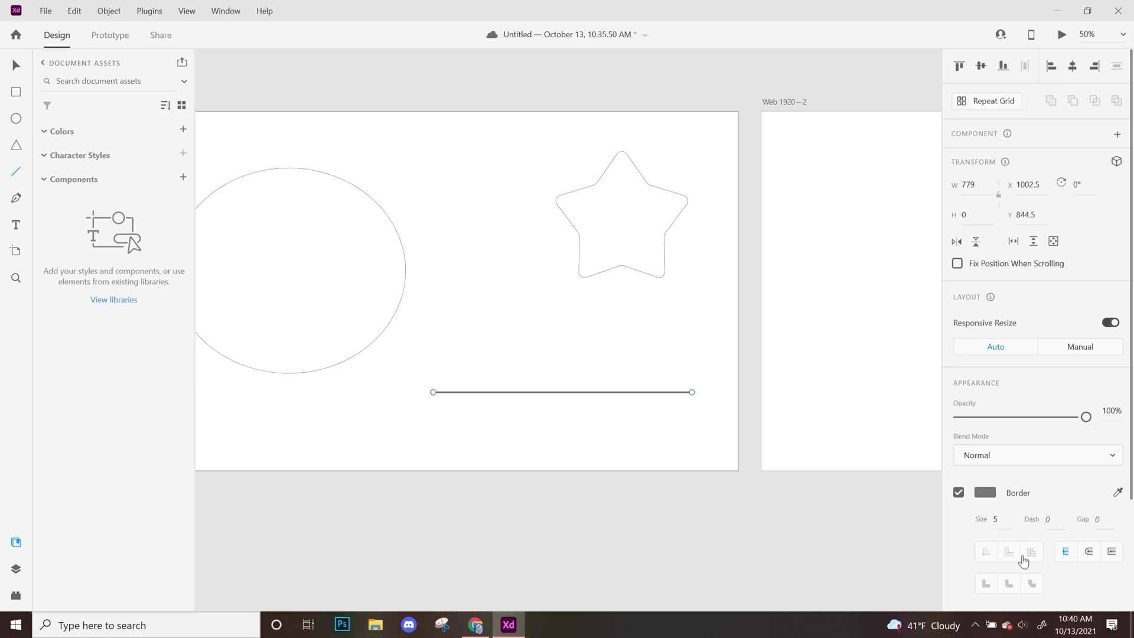
type("2")
key("Return")
left_click_drag(1054, 519, 969, 526)
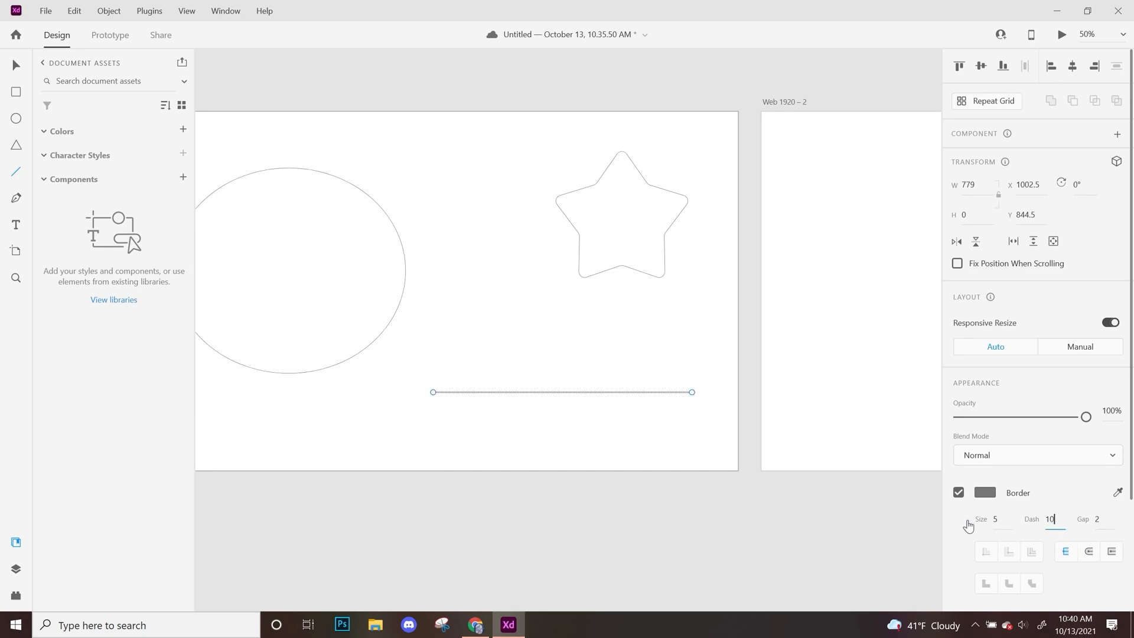
type("10")
key("Return")
Set the line's gap to 5 and its dash to 20.
key("Tab")
type("5")
key("Return")
key("shift+Tab")
type("20")
key("Return")
key("ctrl+plus")
left_click_drag(672, 511, 611, 424)
key("ctrl+plus")
key("ctrl+minus")
Draw a closed curved shape about 819 by 637 on the second artboard with the Pen tool.
key("ctrl+minus")
left_click_drag(446, 264, 506, 324)
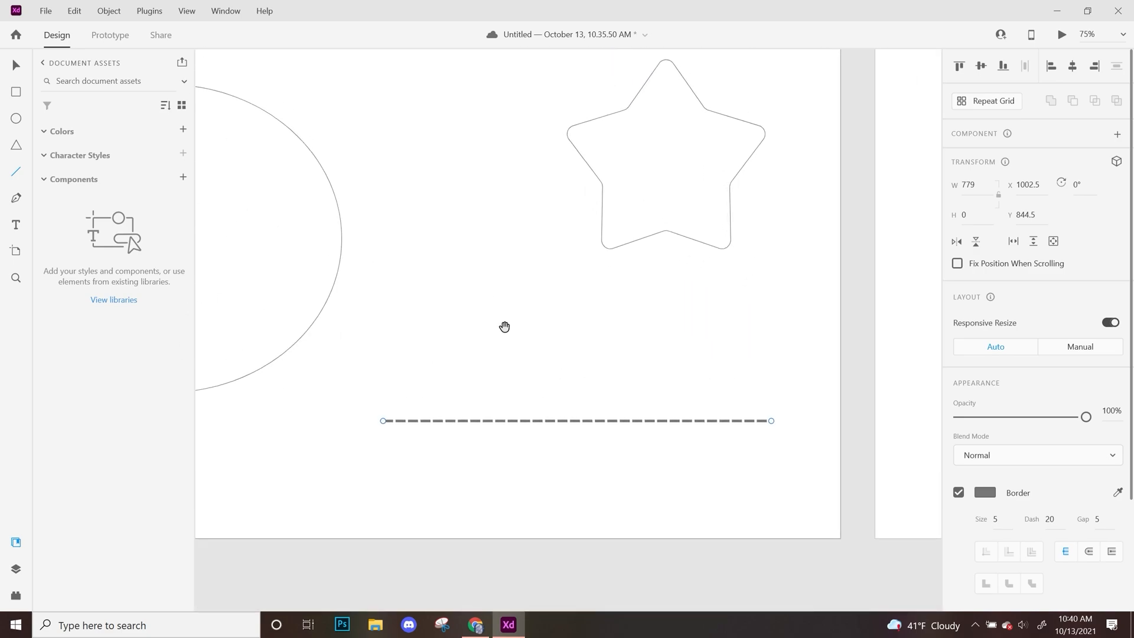
left_click(16, 199)
key("ctrl+minus")
left_click_drag(470, 289, 579, 457)
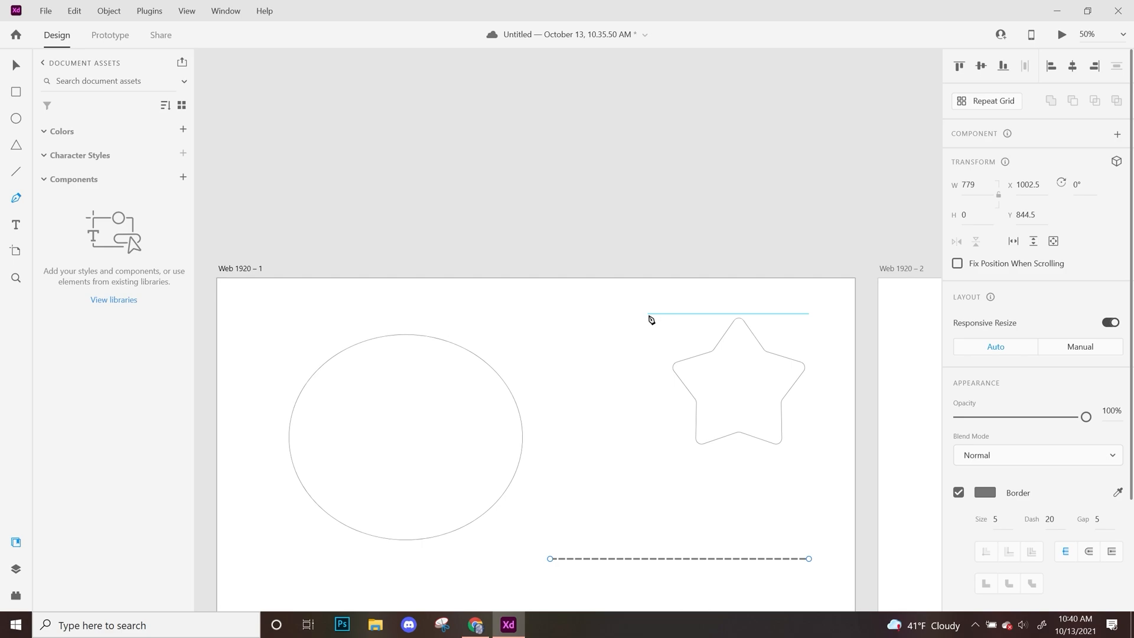
scroll(651, 319, "right", 10)
scroll(651, 320, "down", 2)
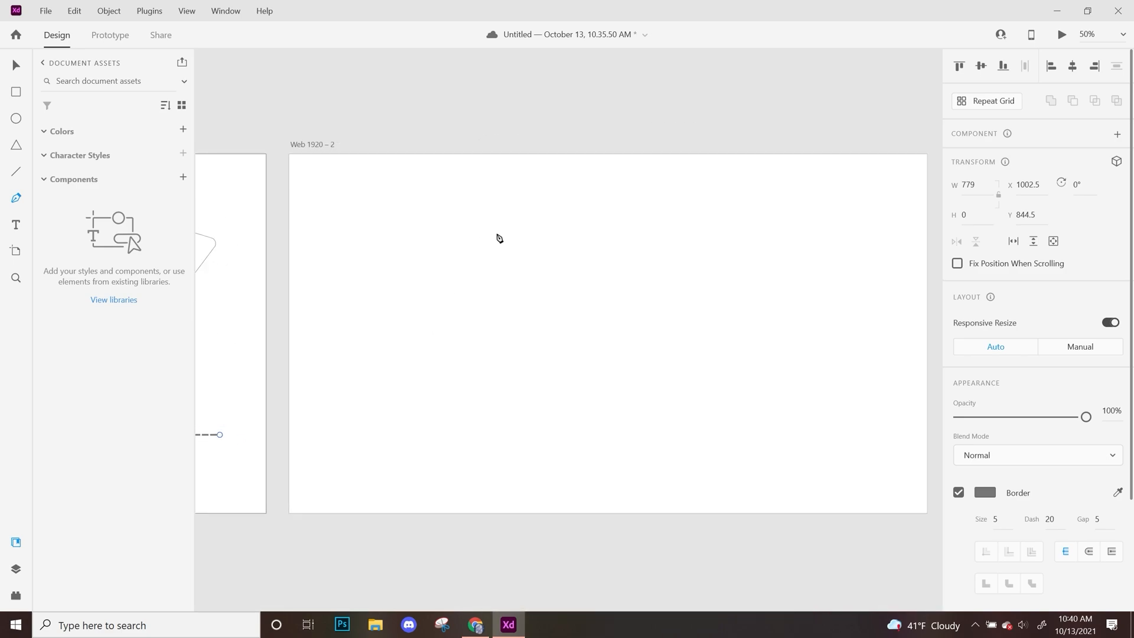
left_click(469, 207)
left_click_drag(375, 262, 372, 262)
left_click_drag(459, 393, 539, 435)
left_click_drag(655, 341, 685, 268)
left_click(470, 208)
left_click_drag(471, 210, 350, 240)
key("Escape")
left_click(782, 224)
left_click_drag(358, 174, 780, 505)
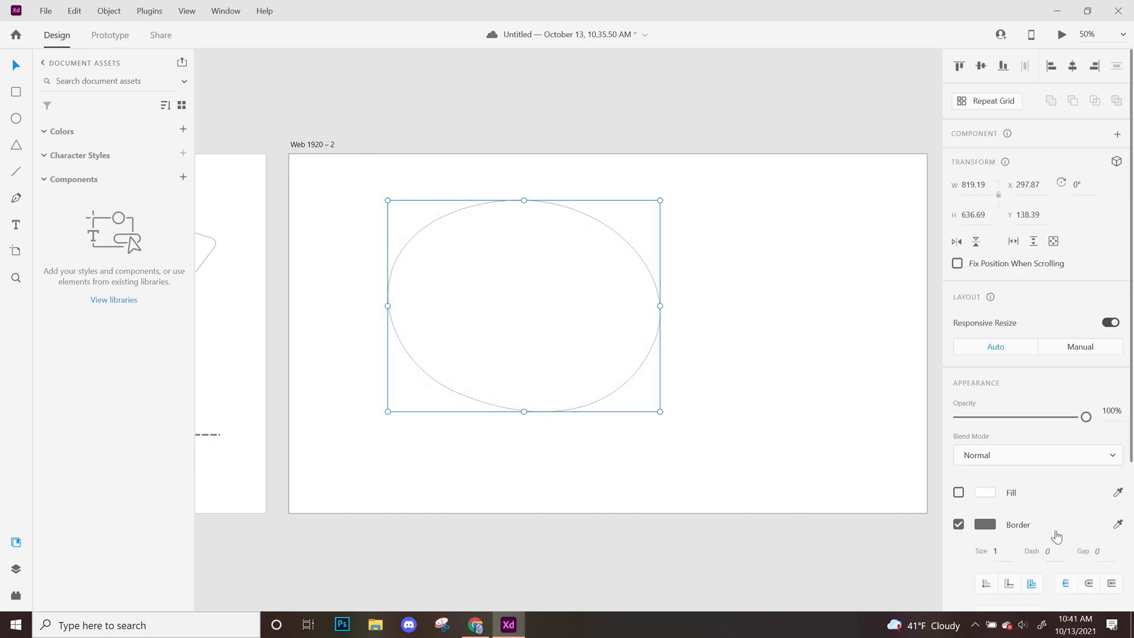
left_click(825, 361)
Add the text "lorem ipsum" beside the curved shape, near the second artboard's upper-right area.
left_click_drag(444, 358, 416, 355)
left_click(16, 225)
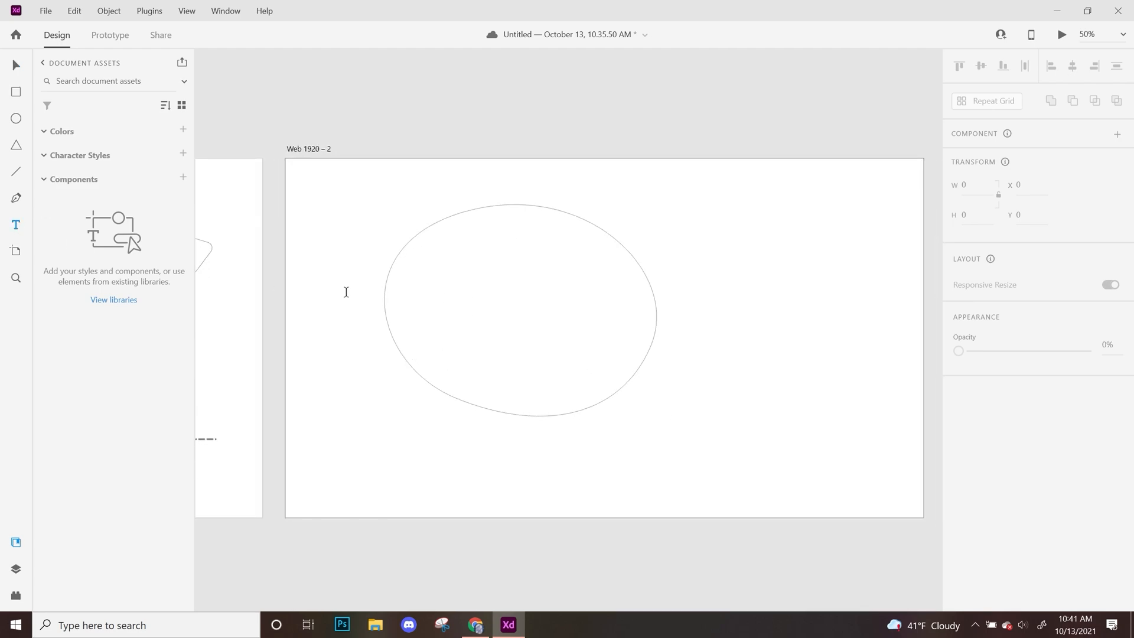
left_click_drag(516, 307, 257, 335)
left_click(470, 251)
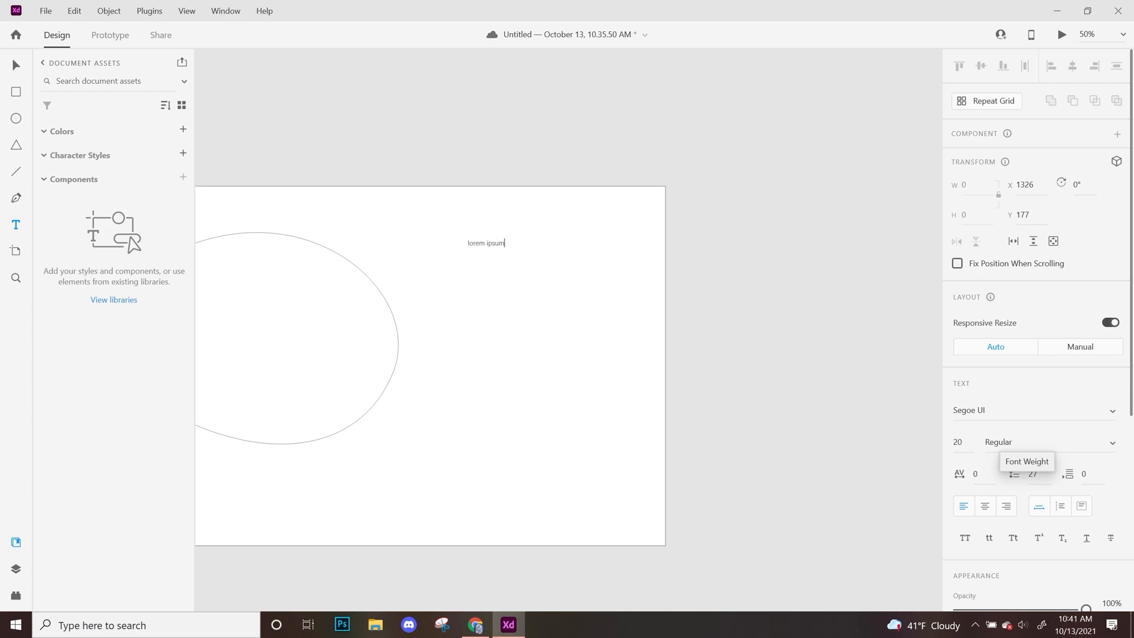
key("Escape")
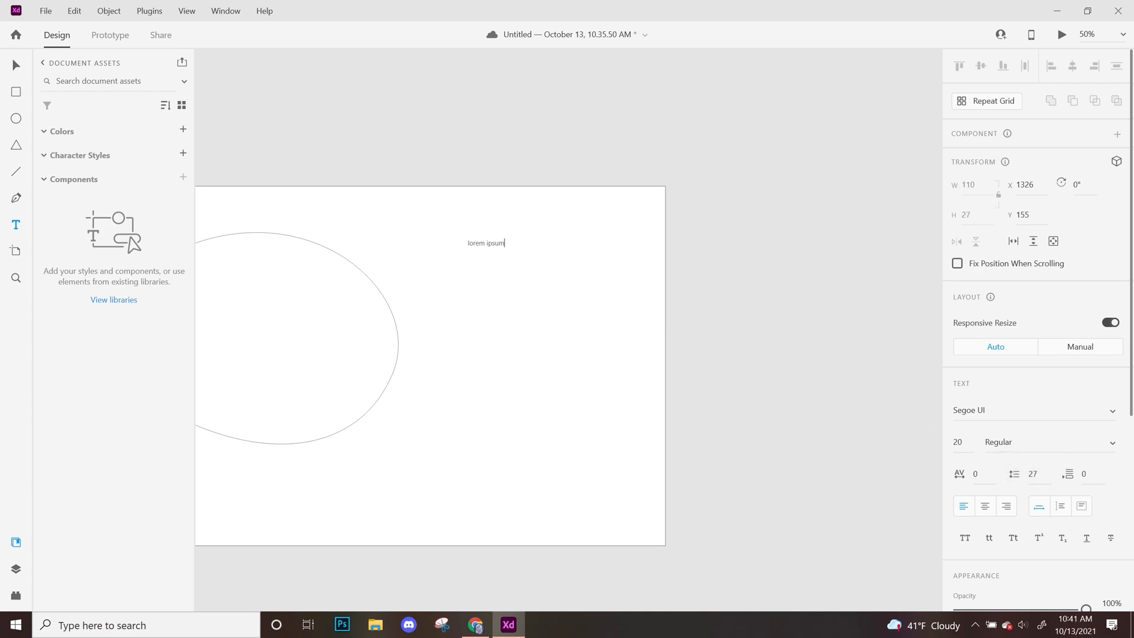
Set the whole lorem ipsum text to the Star Jedi font at size 30.
key("ctrl+a")
left_click(1114, 414)
scroll(1058, 453, "down", 5)
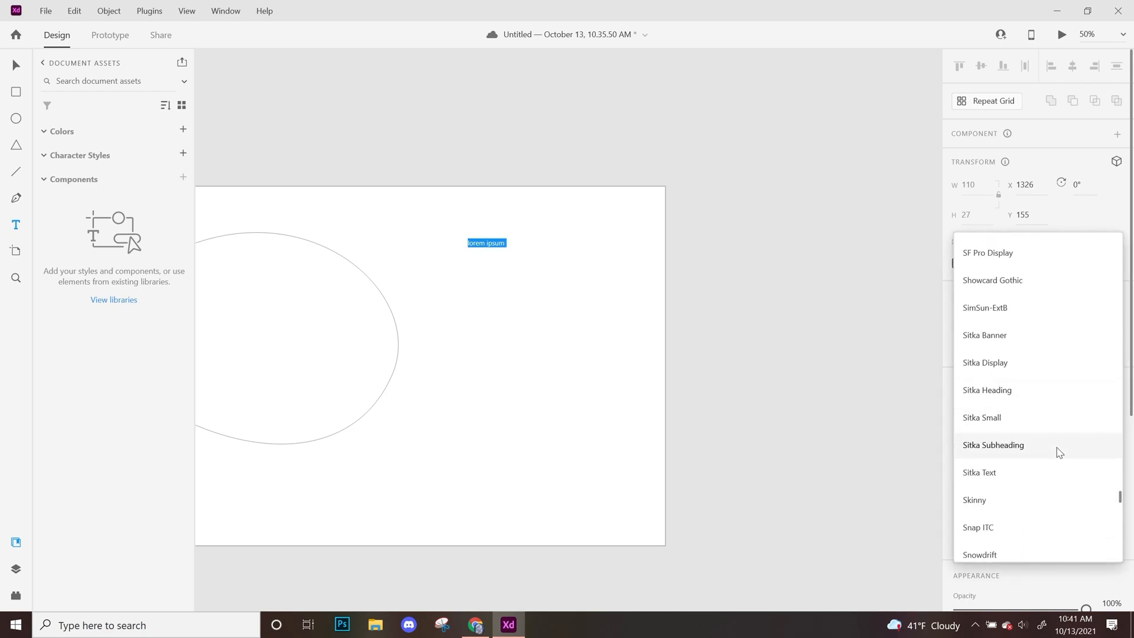
scroll(1060, 455, "down", 1)
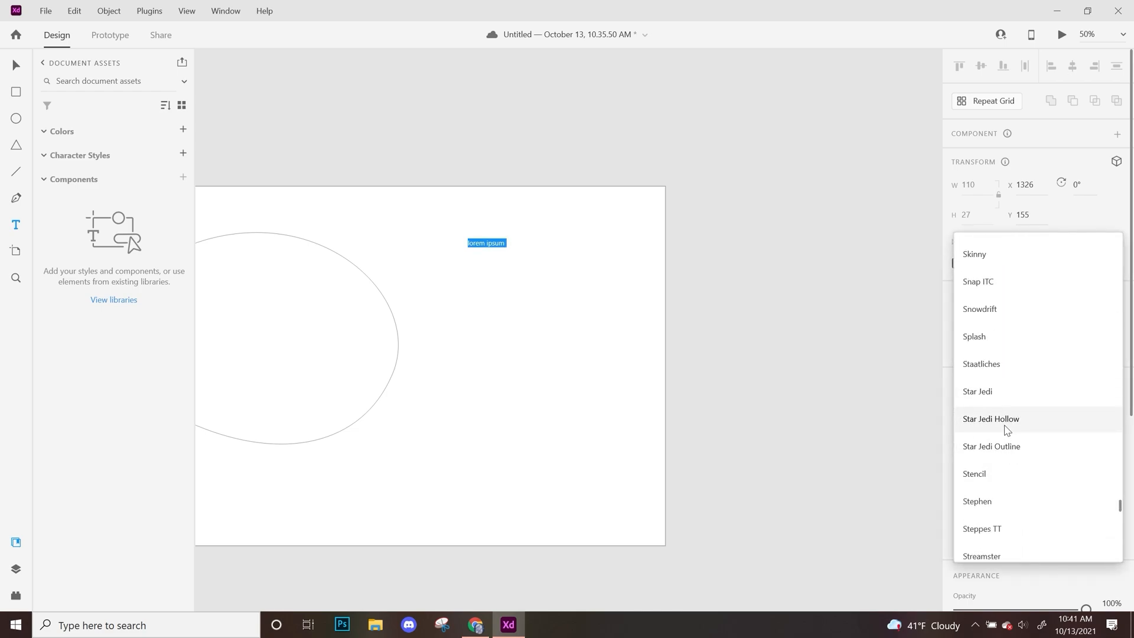
left_click(993, 393)
left_click(959, 442)
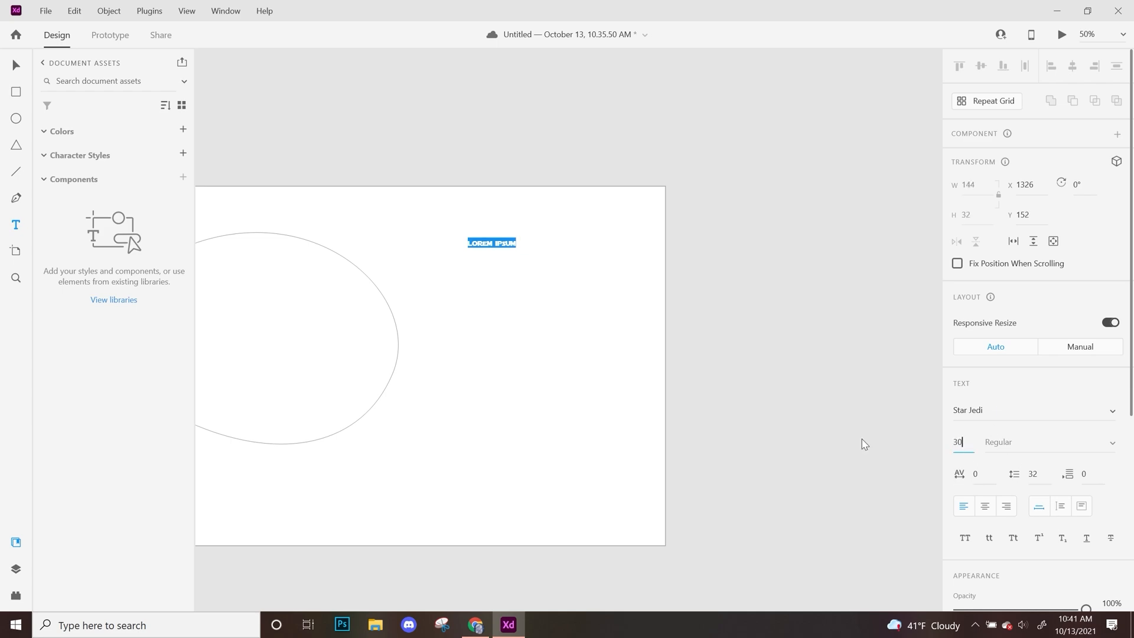
type("30")
key("Return")
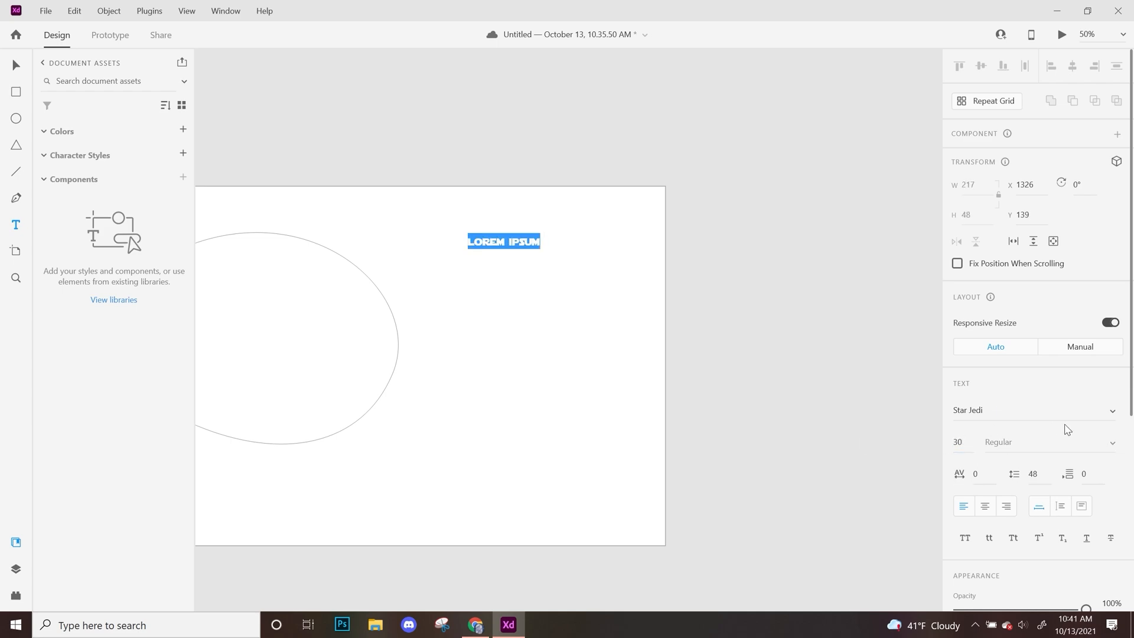
Change the lorem ipsum text's font to Times New Roman.
left_click(1055, 411)
left_click(1113, 413)
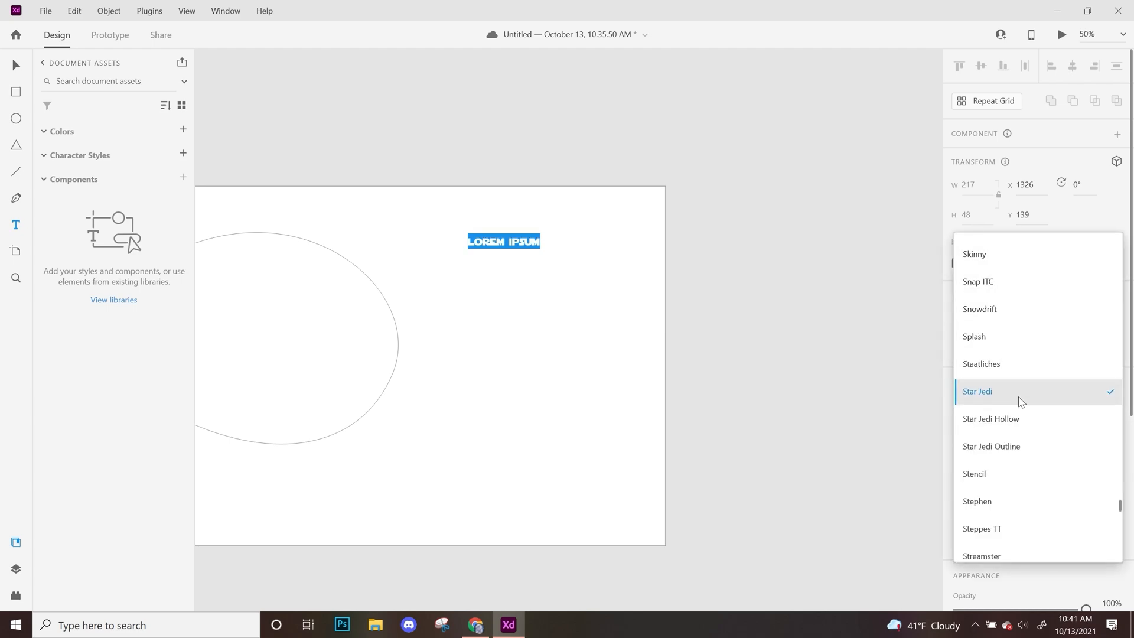
scroll(1021, 402, "down", 8)
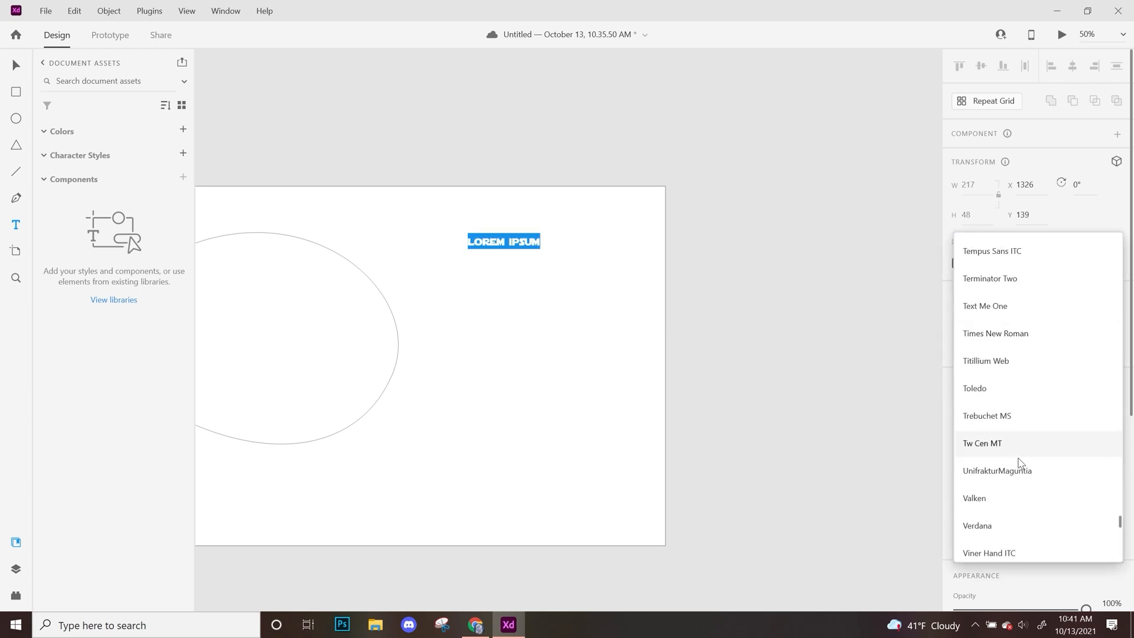
left_click(1004, 334)
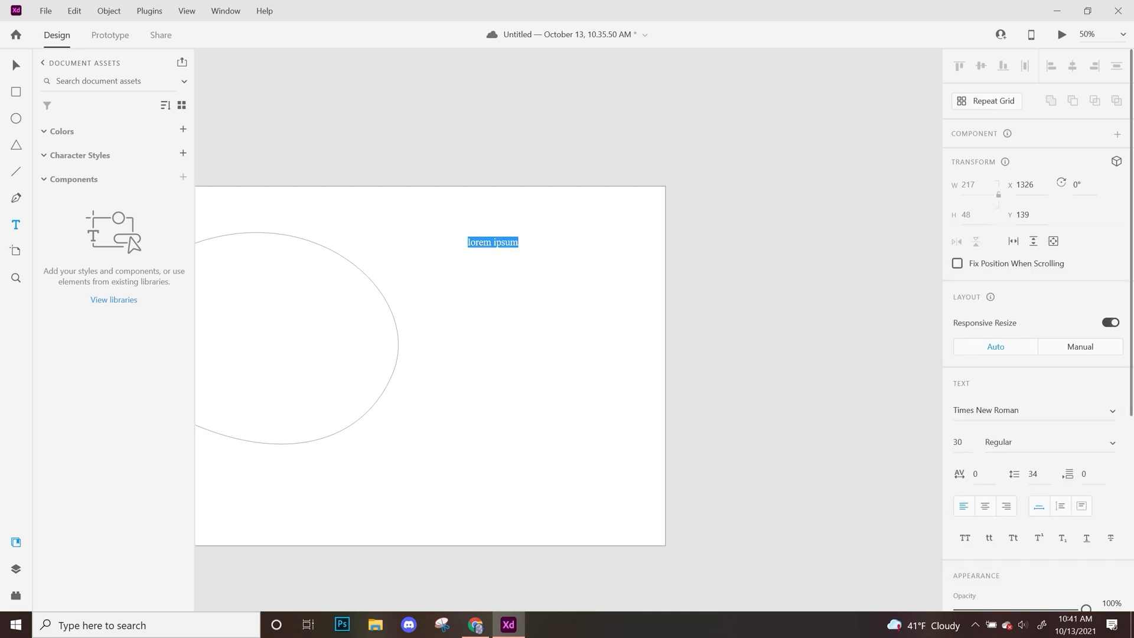
Try other font weights on the lorem ipsum text and return it to Regular.
left_click(1113, 443)
left_click(1025, 474)
left_click(1115, 446)
left_click(1058, 499)
left_click(1120, 443)
left_click(1034, 365)
Append a 2 to the lorem ipsum text and format only that character as superscript.
scroll(1040, 413, "down", 3)
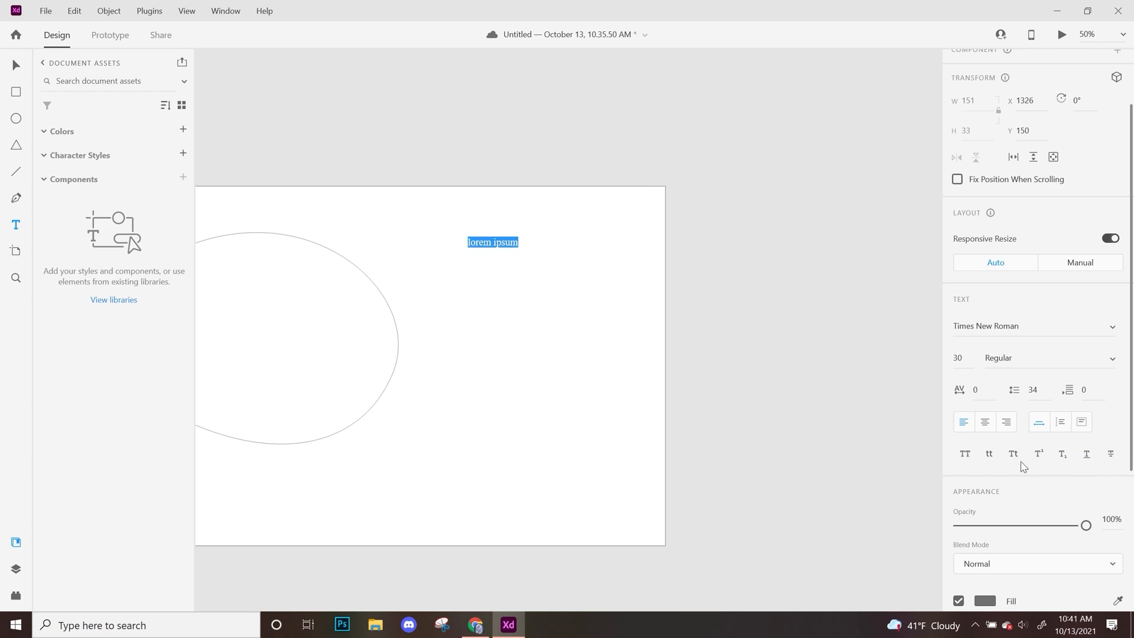
left_click(1039, 455)
left_click(1040, 455)
left_click(492, 242)
type("2")
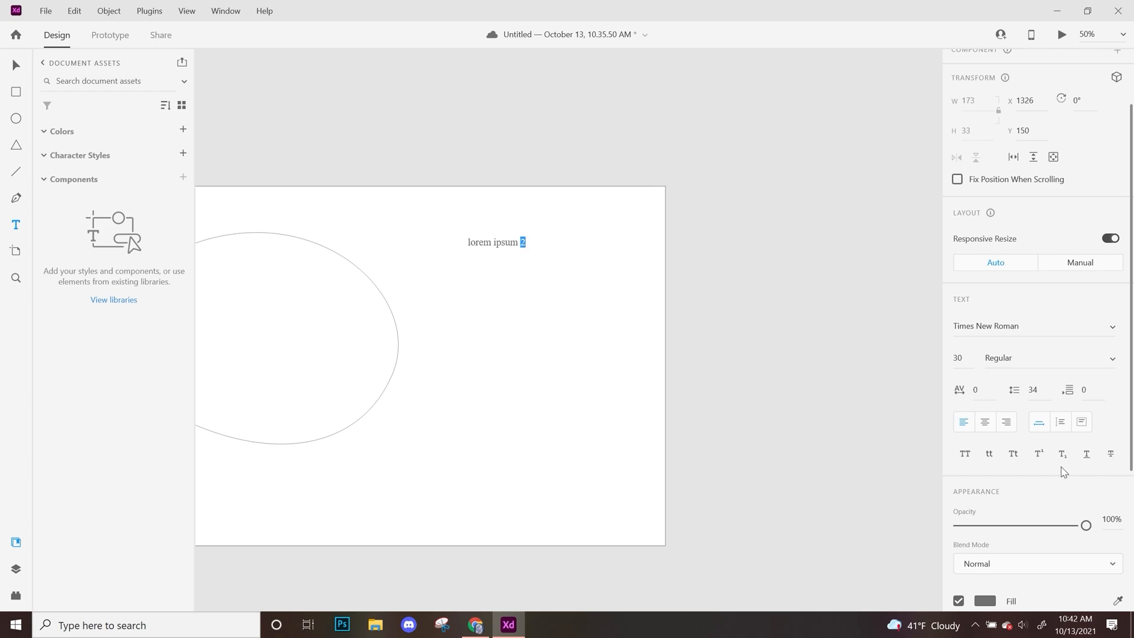
left_click(1040, 455)
left_click(626, 298)
scroll(1051, 520, "down", 5)
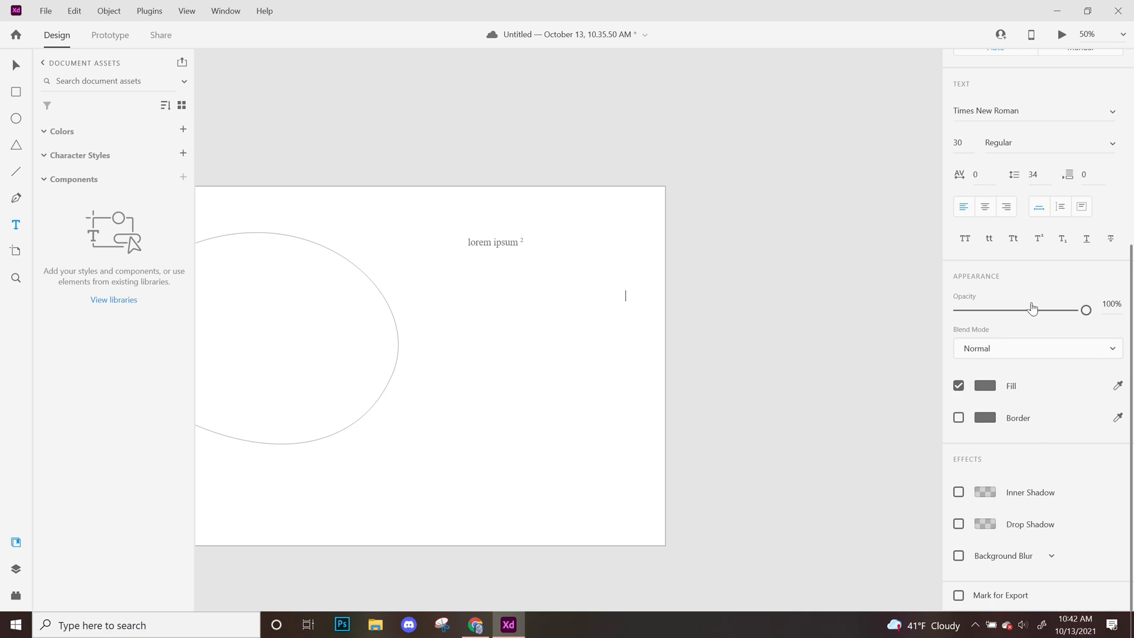
Move the lorem ipsum text slightly down and to the right, to about X 1366, Y 242.
left_click(18, 66)
left_click(522, 311)
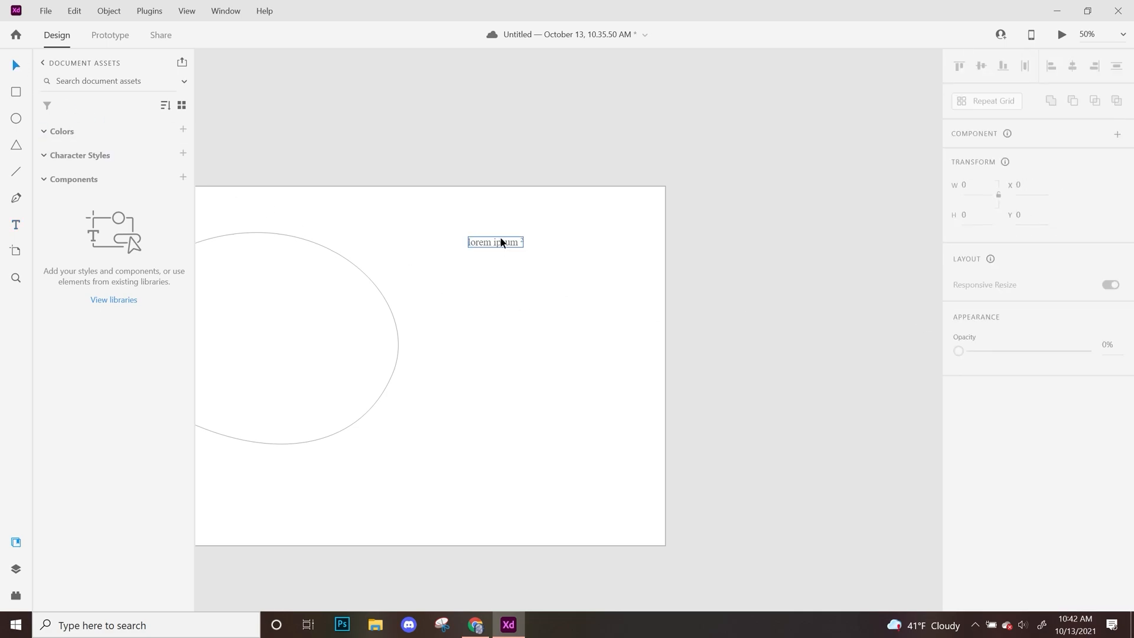
left_click_drag(493, 239, 509, 273)
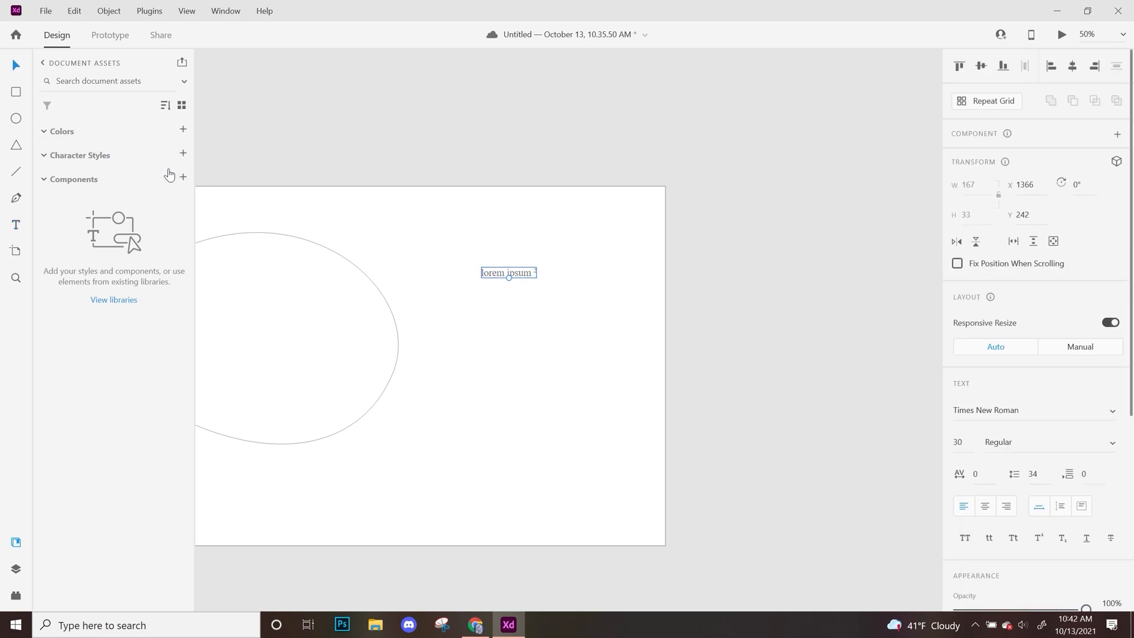
Draw a 400 by 400 square below the lorem ipsum text and fill it with red.
left_click(16, 92)
left_click_drag(450, 324, 587, 468)
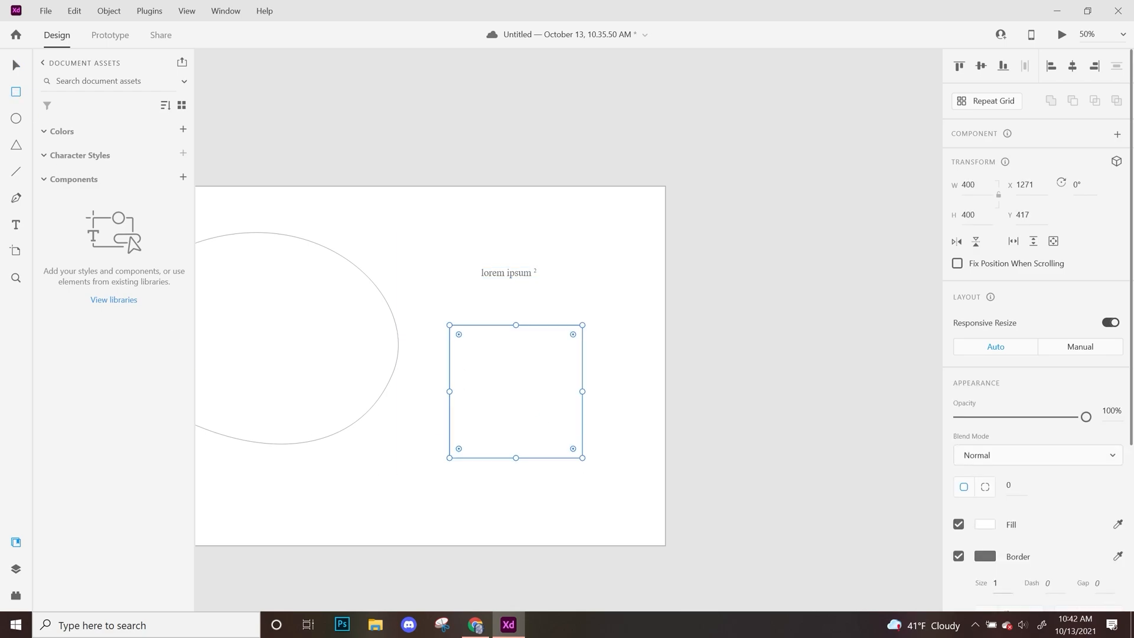
left_click(985, 524)
left_click_drag(894, 438, 890, 423)
left_click(16, 67)
left_click(496, 140)
Move the red square up over the lorem ipsum text and lower its opacity to 69%.
left_click_drag(514, 427, 551, 320)
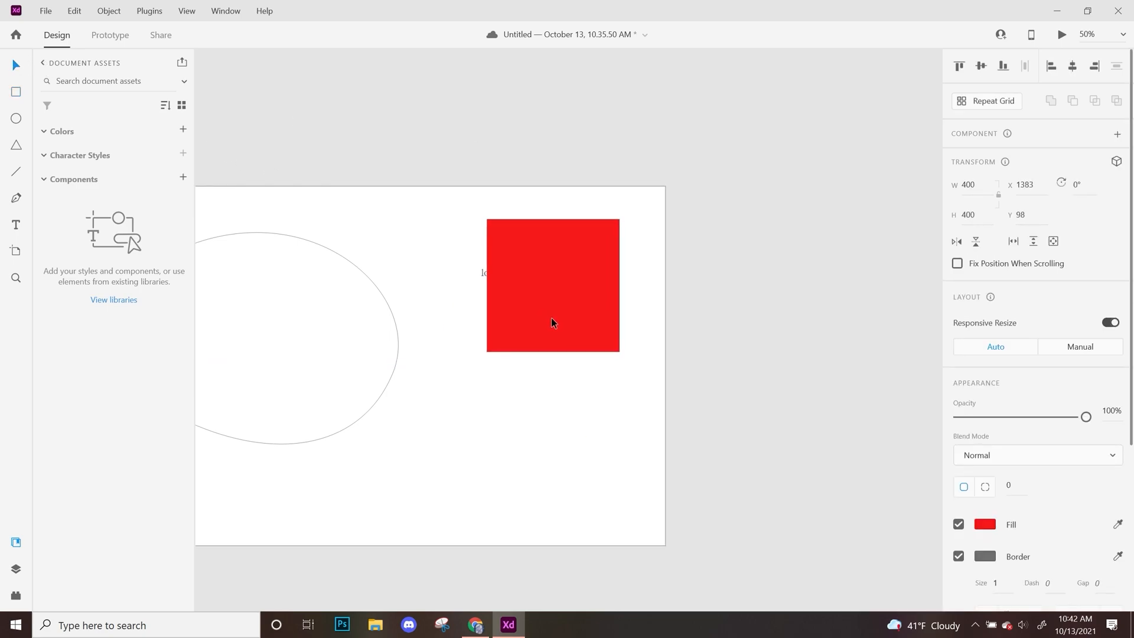
scroll(1075, 512, "down", 3)
scroll(1075, 512, "down", 1)
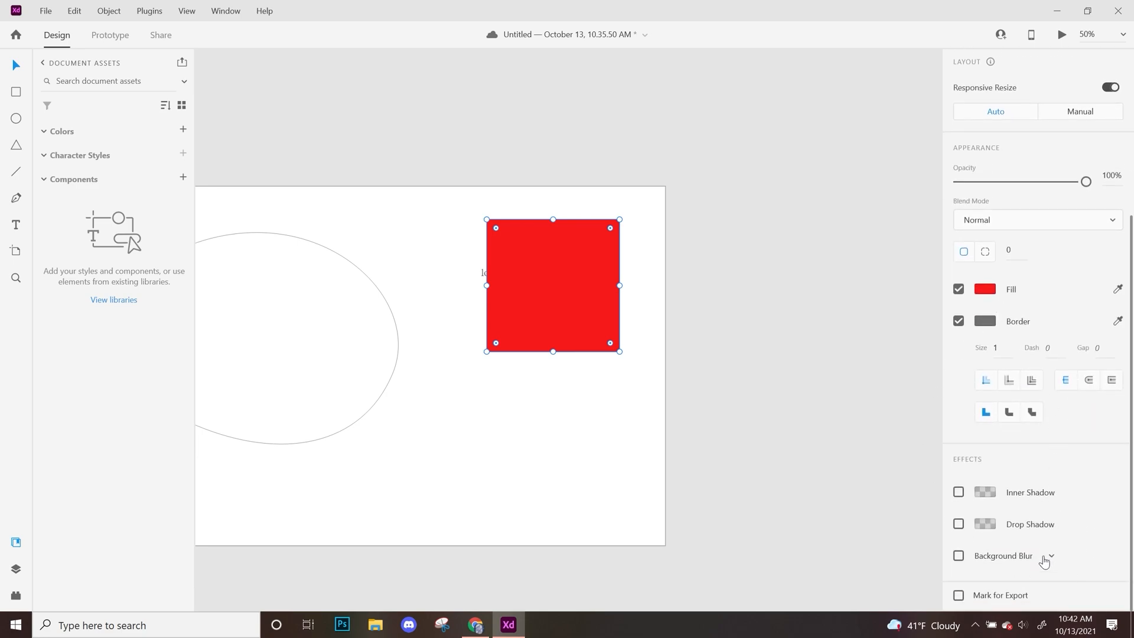
scroll(1046, 569, "up", 4)
left_click_drag(1092, 419, 1054, 416)
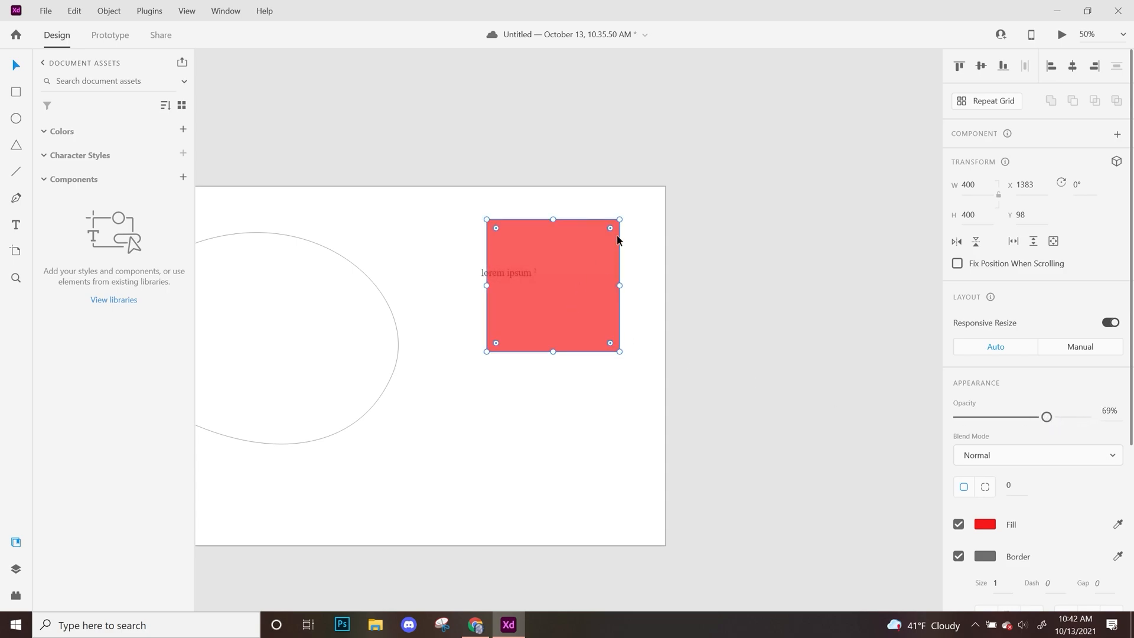
Move the red square down off the text and back over it, to about X 1320, Y 140.
left_click(743, 408)
left_click_drag(562, 299, 564, 399)
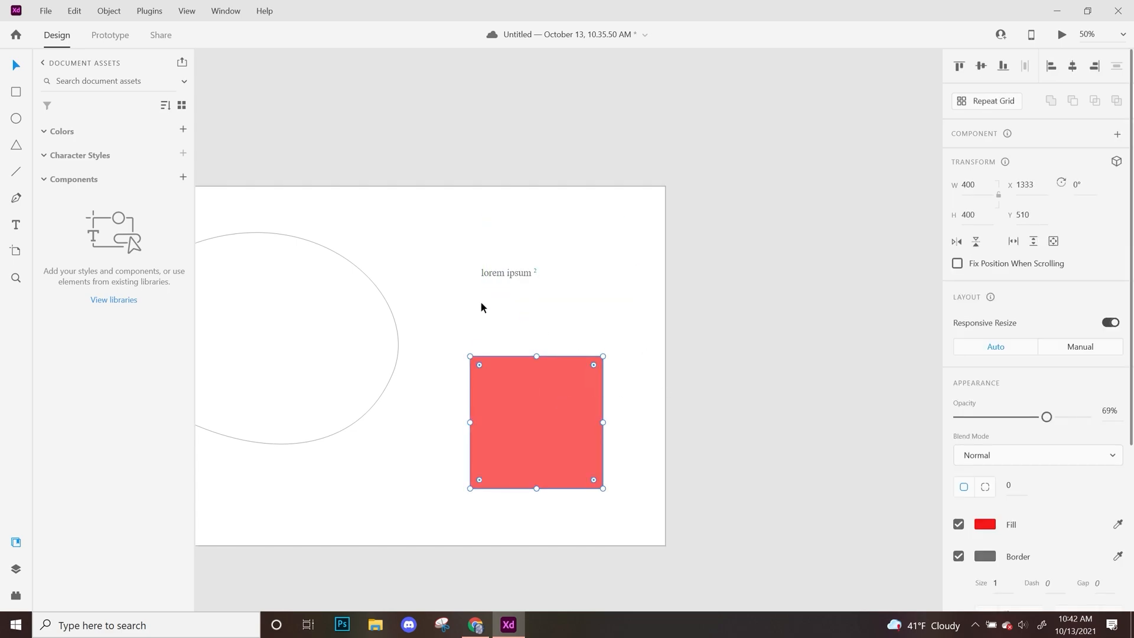
left_click_drag(447, 359, 490, 346)
left_click(727, 535)
left_click_drag(593, 382, 588, 258)
left_click_drag(780, 380, 795, 508)
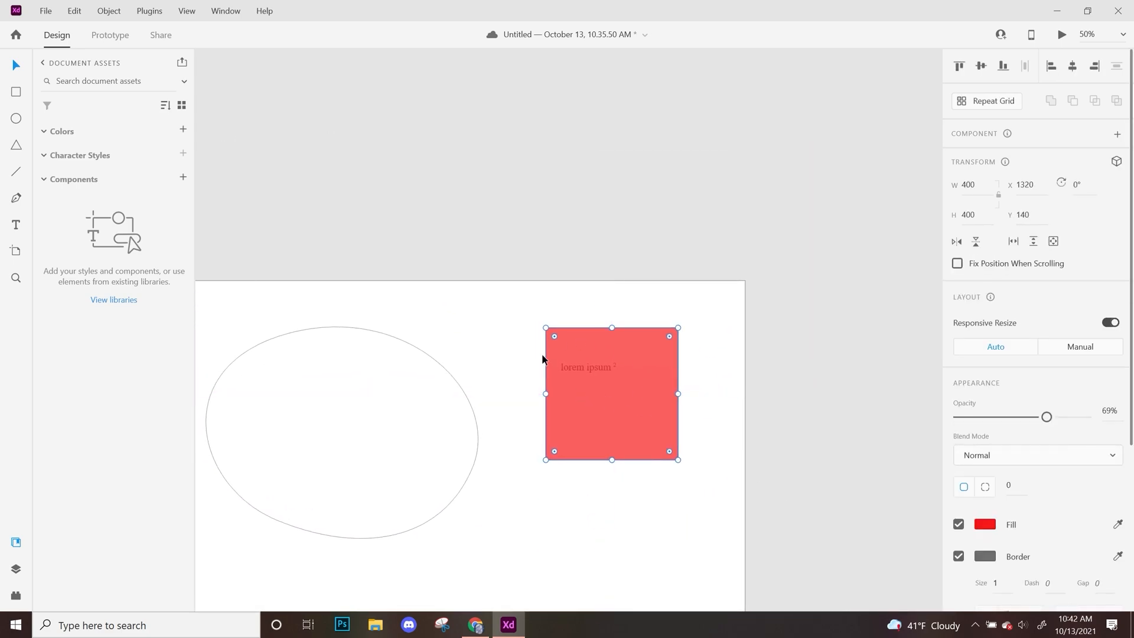
Move the red square to the right off the text, and move the lorem ipsum text to about X 1322, Y 305.
left_click(815, 487)
left_click_drag(645, 383, 719, 361)
left_click_drag(594, 368, 581, 389)
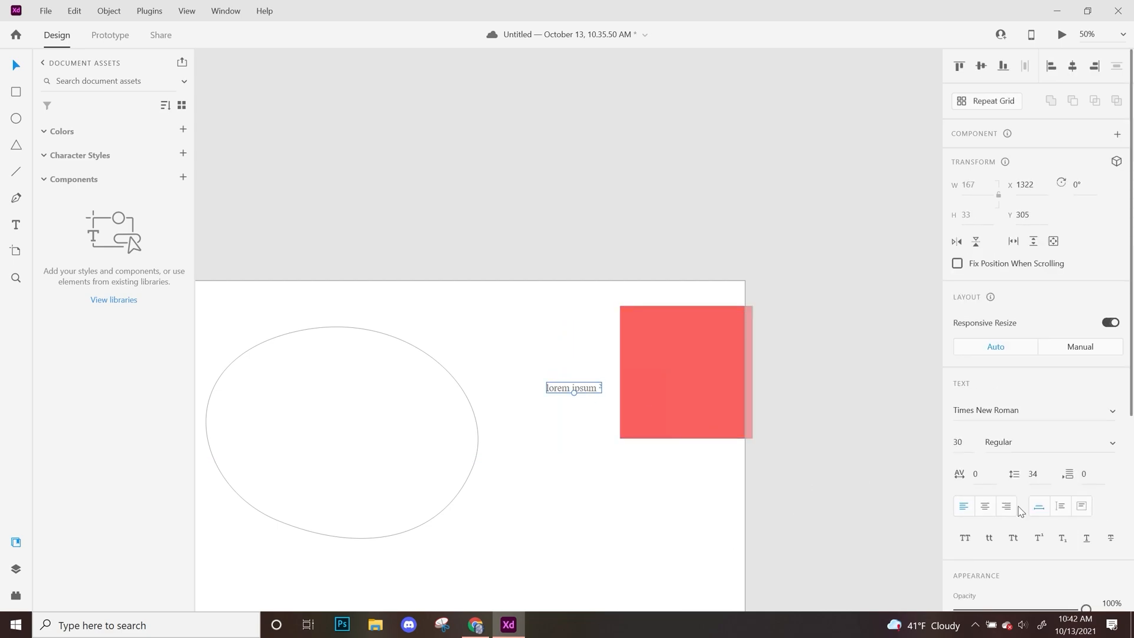
Change the fill color of the lorem ipsum text to white.
scroll(1022, 549, "down", 5)
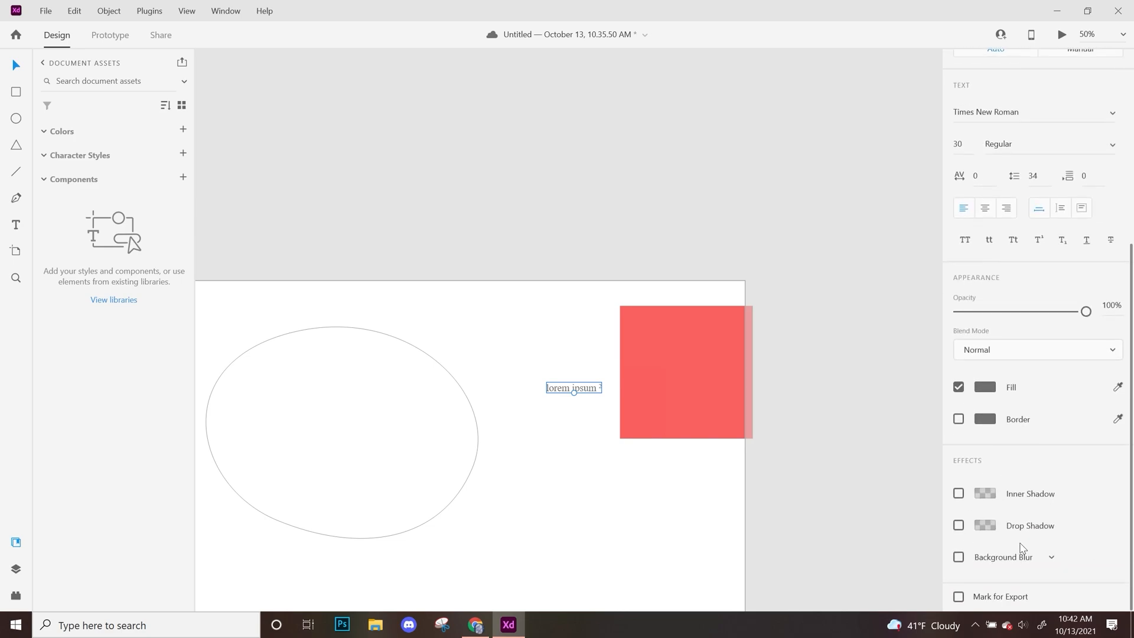
left_click(984, 387)
left_click(813, 337)
left_click(531, 442)
Move the red square over the white text to about X 1217, Y 140, and arrange it behind the text.
left_click_drag(707, 364, 599, 385)
left_click(682, 583)
left_click_drag(599, 539, 675, 472)
left_click(722, 385)
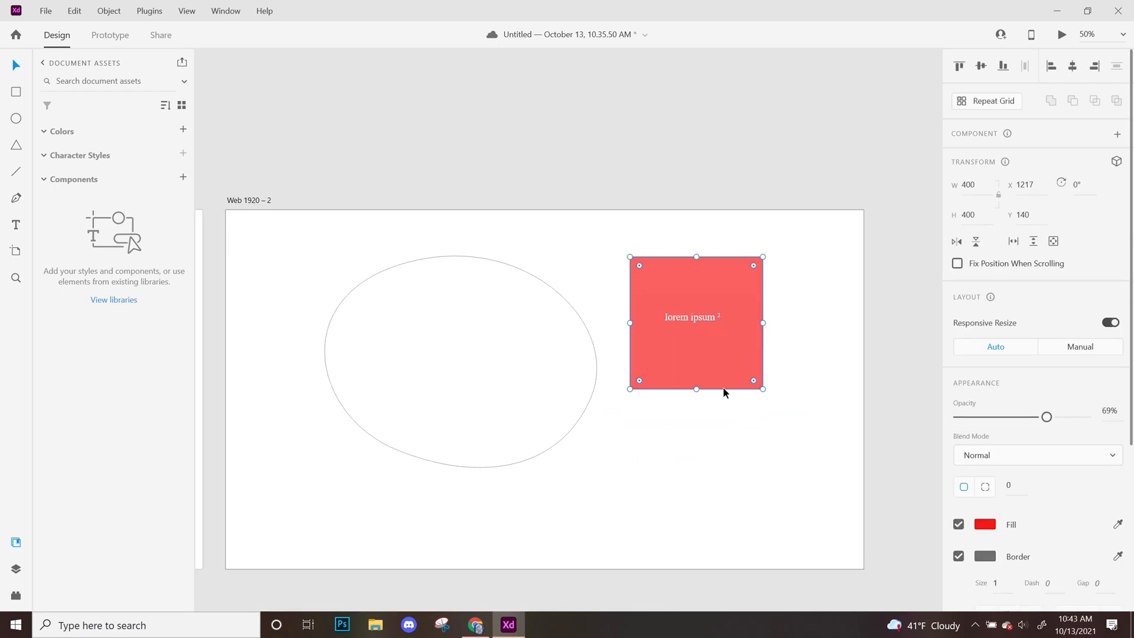
key("ctrl+]")
key("ctrl+[")
left_click(682, 438)
Move the rounded star from the first artboard to the second, overlapping the red square at about X 1357, Y 139.
key("space")
left_click_drag(640, 462, 840, 404)
mouse_move(537, 373)
left_mouse_down()
mouse_move(817, 357)
mouse_move(516, 378)
left_mouse_up()
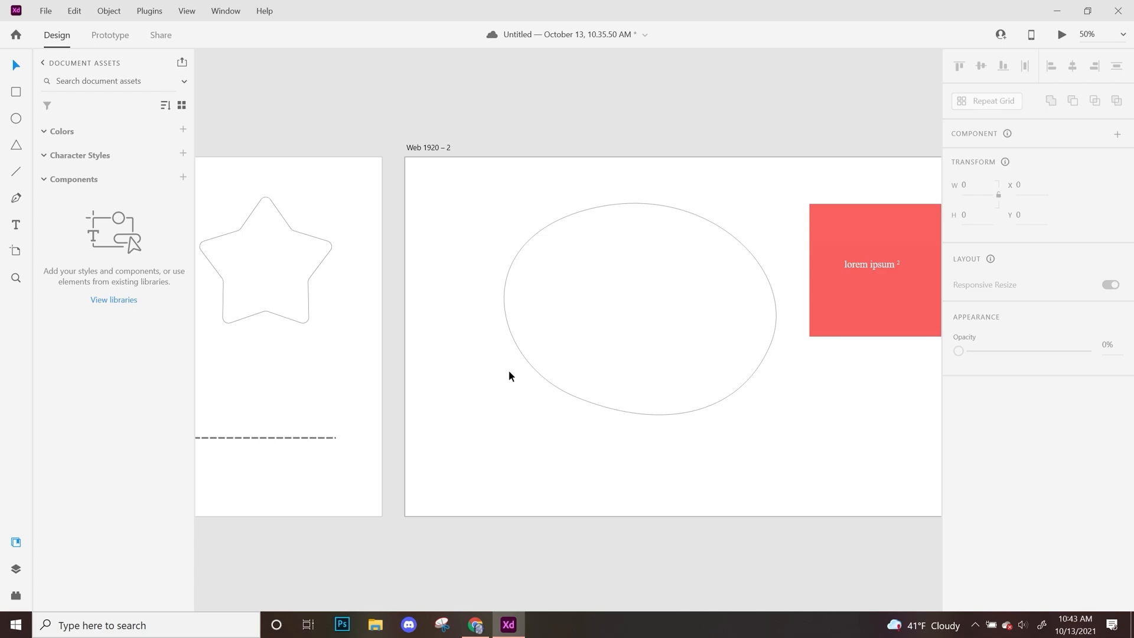
left_click_drag(335, 371, 239, 245)
left_click_drag(302, 281, 902, 347)
left_click(856, 481)
key("space")
left_click_drag(833, 445, 566, 464)
left_click_drag(588, 345, 658, 284)
left_click(633, 396)
Fill the star with blue and lower its opacity to 58%.
left_click(986, 525)
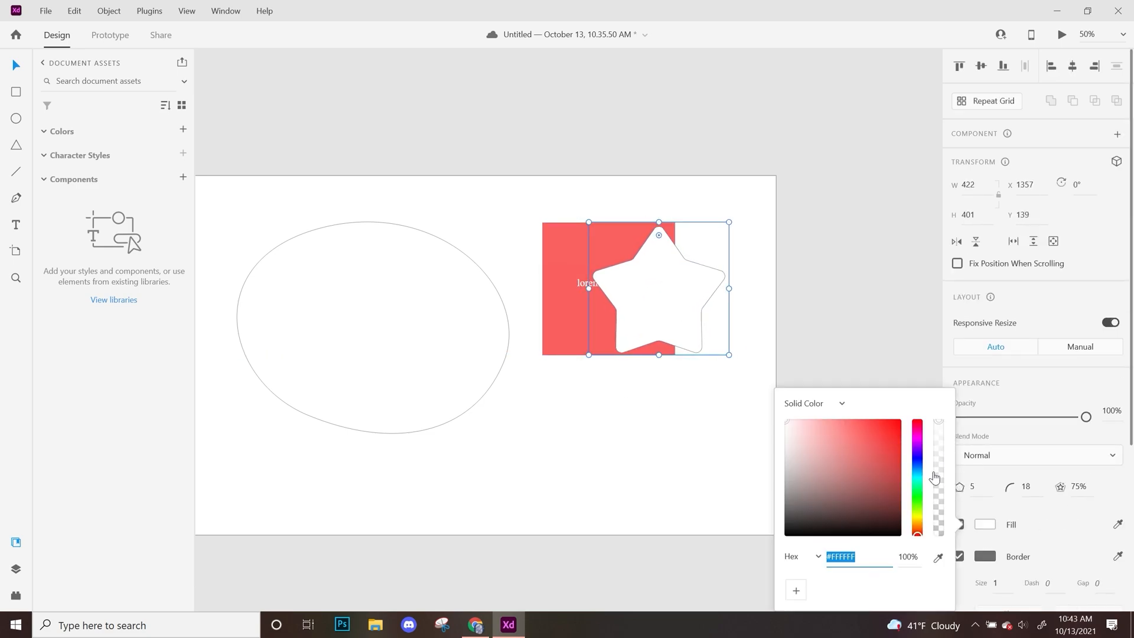
left_click(919, 459)
mouse_move(870, 439)
left_mouse_down()
mouse_move(893, 423)
mouse_move(877, 433)
left_mouse_up()
left_click_drag(1087, 417, 1035, 416)
Move the blue star to the right and slightly up, to about X 1446, Y 121.
mouse_move(697, 298)
left_mouse_down()
mouse_move(742, 291)
mouse_move(732, 303)
mouse_move(690, 304)
left_mouse_up()
left_click(741, 410)
left_click(798, 429)
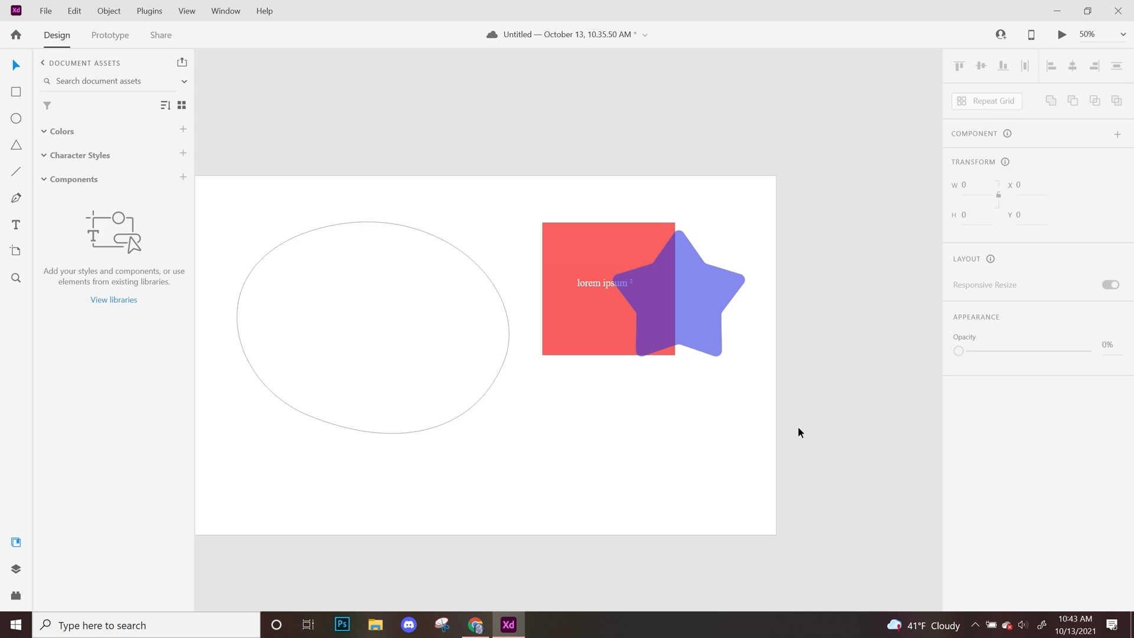
left_click_drag(701, 336, 712, 325)
key("Escape")
Raise the red square's opacity to 100%.
left_click(590, 337)
left_click_drag(1046, 417, 1086, 417)
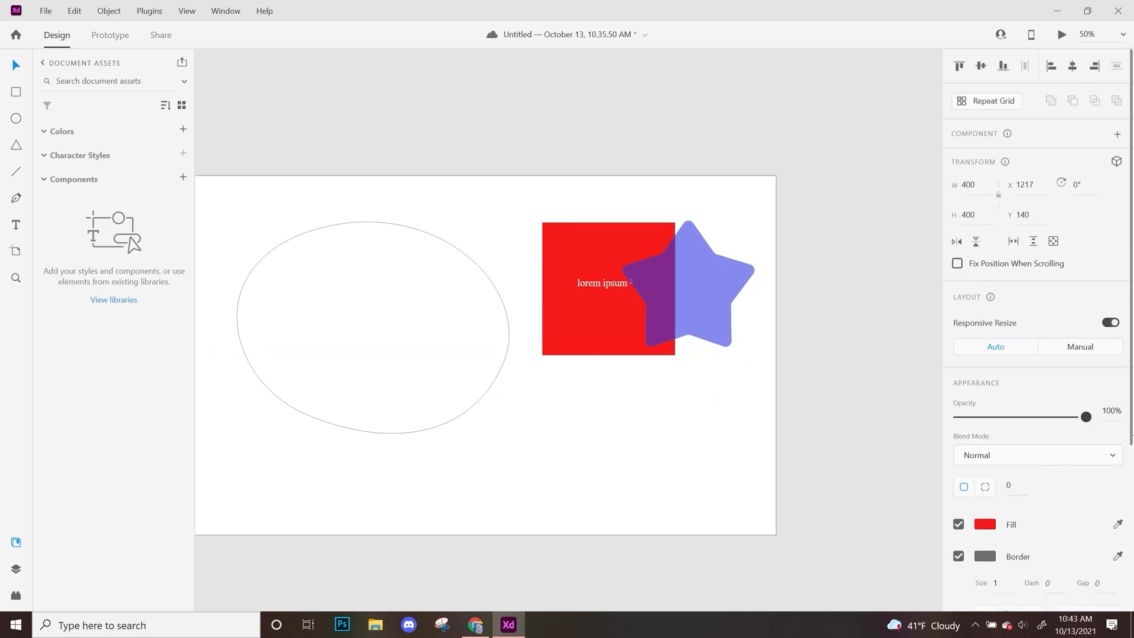
Send the blue star one level backward and move it to about X 1387, Y 139 over the red square.
left_click(703, 335)
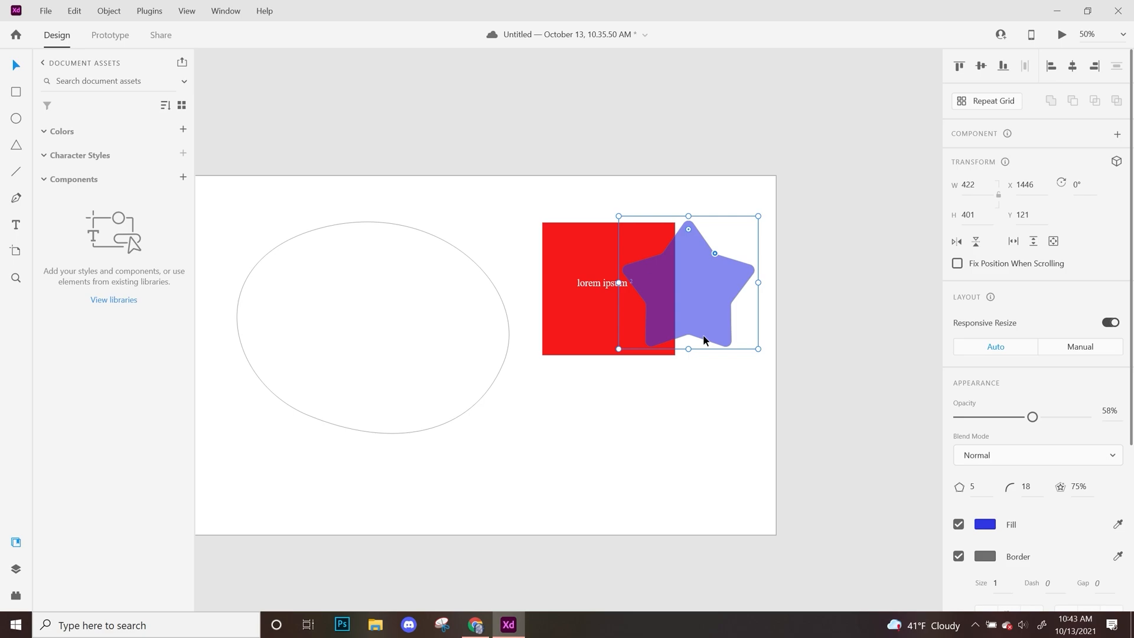
key("ctrl+[")
left_click(701, 485)
left_click_drag(698, 317, 679, 319)
Bring the blue star in front of the lorem ipsum text and send it back behind the text.
key("ctrl+shift+]")
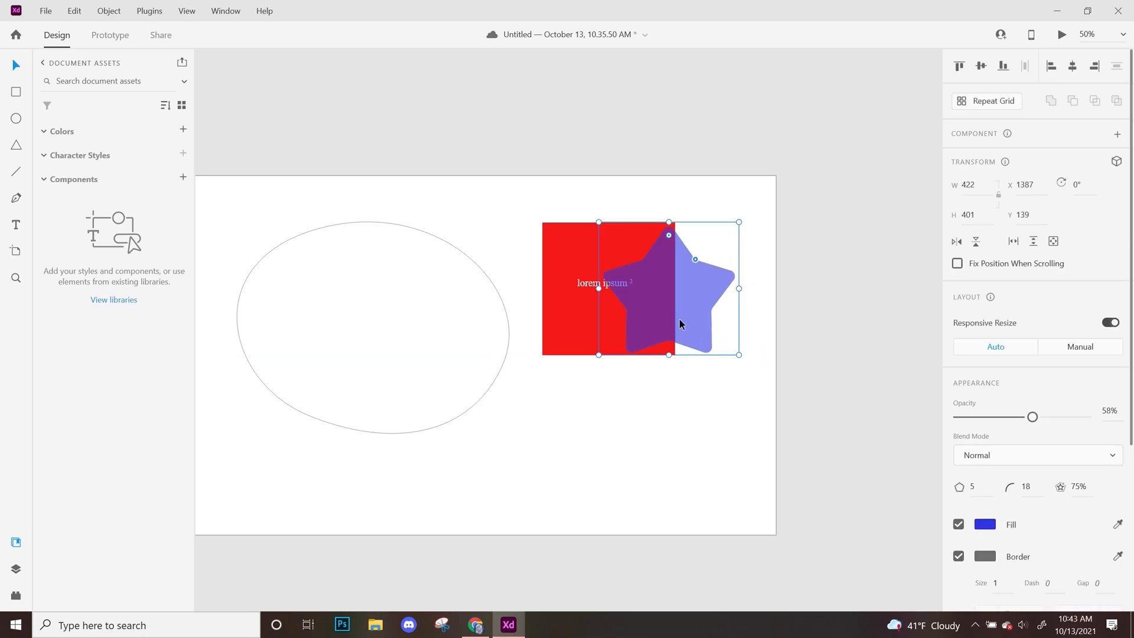
key("ctrl+shift+[")
left_click(714, 404)
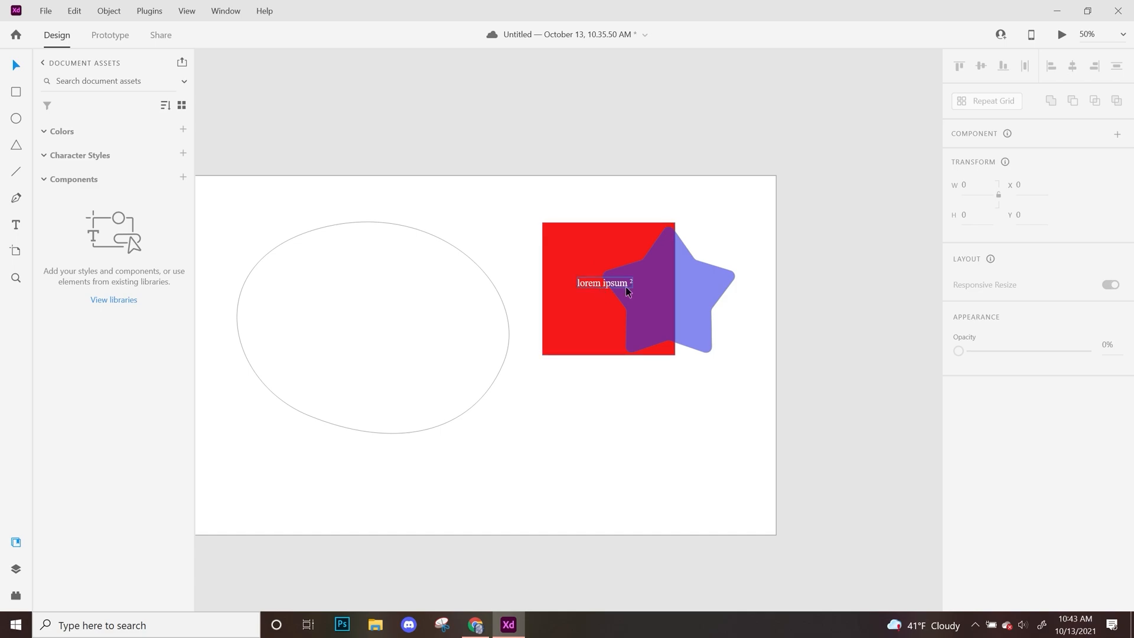
Delete all objects from both artboards, keeping the empty artboards.
key("ctrl+0")
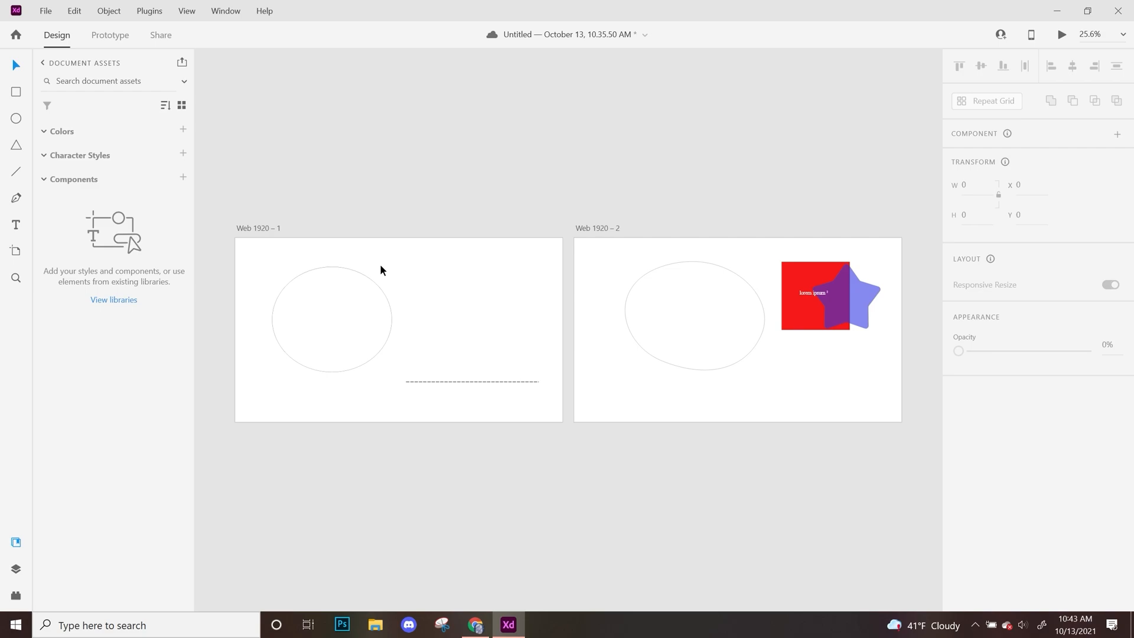
left_click_drag(291, 162, 891, 500)
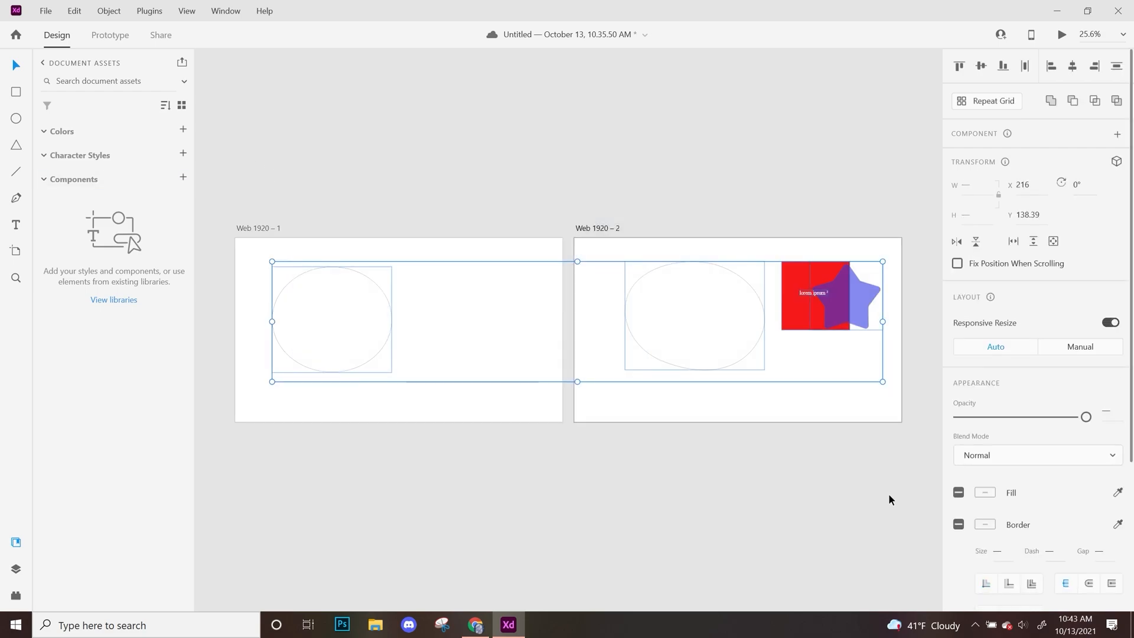
key("Delete")
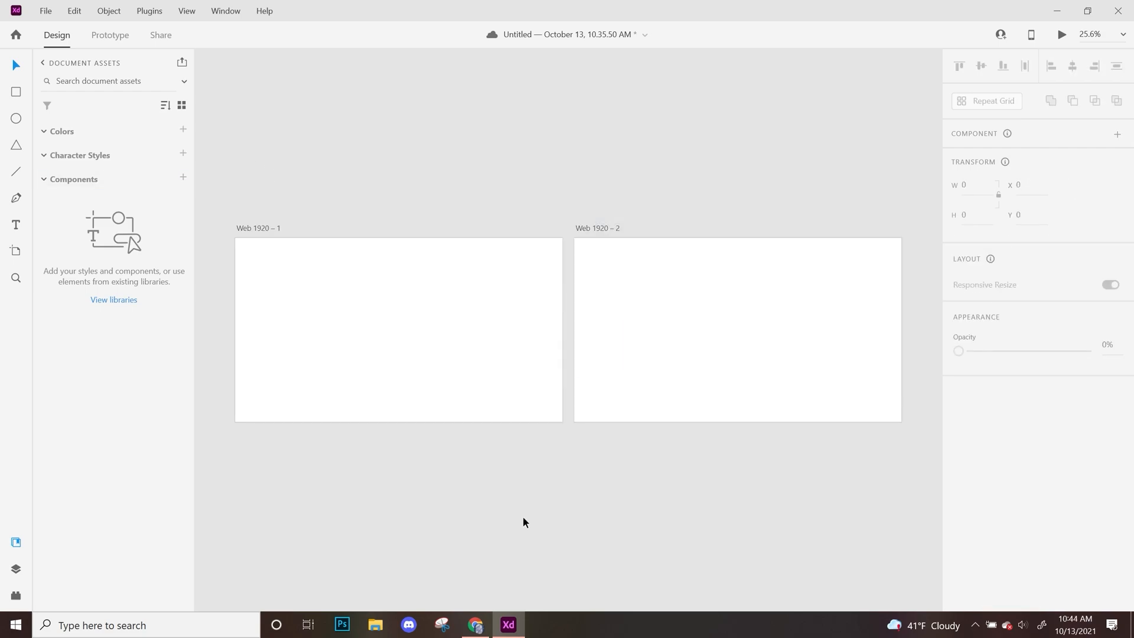